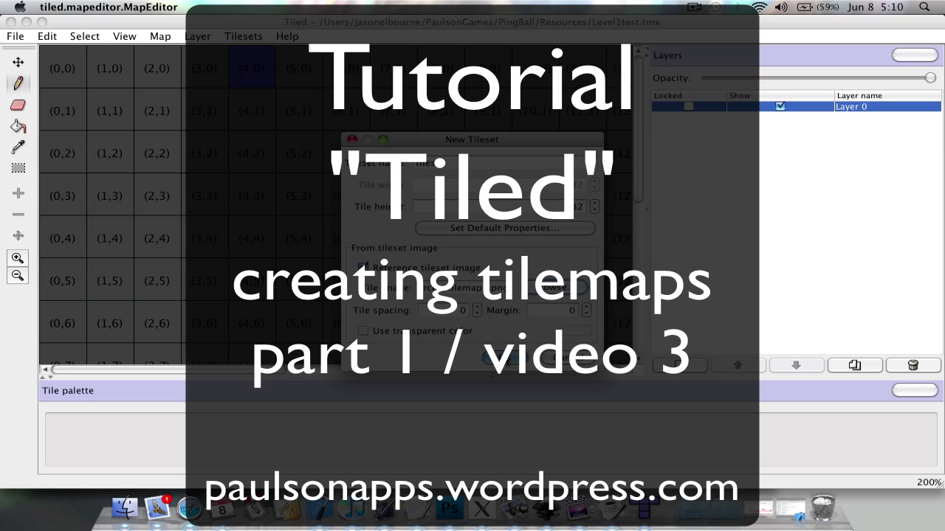
# - Add the tiles tileset, enlarge the palette to show the whole sheet, and check the pentagon tiles
pyautogui.press('Return')
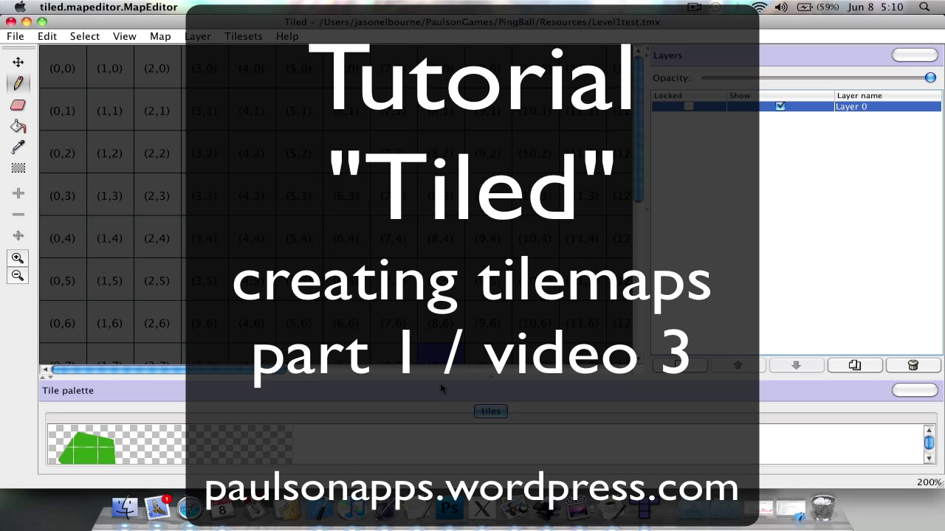
pyautogui.moveTo(452, 382); pyautogui.dragTo(464, 249)
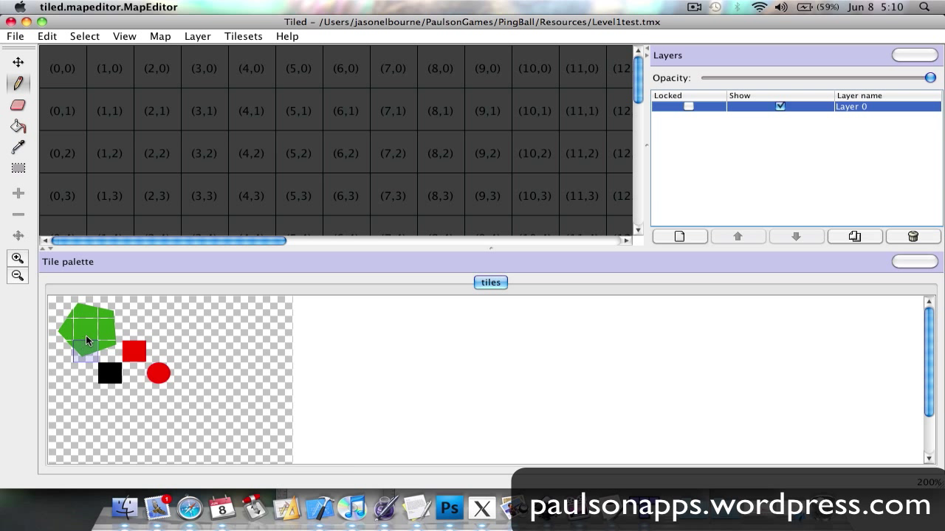
pyautogui.click(56, 330)
pyautogui.click(64, 310)
pyautogui.click(94, 316)
pyautogui.click(103, 312)
pyautogui.click(107, 339)
# - Check the remaining pentagon, black square, red square and red circle tiles, then enlarge the map view
pyautogui.click(86, 351)
pyautogui.click(86, 328)
pyautogui.click(62, 353)
pyautogui.click(103, 375)
pyautogui.click(137, 357)
pyautogui.click(158, 374)
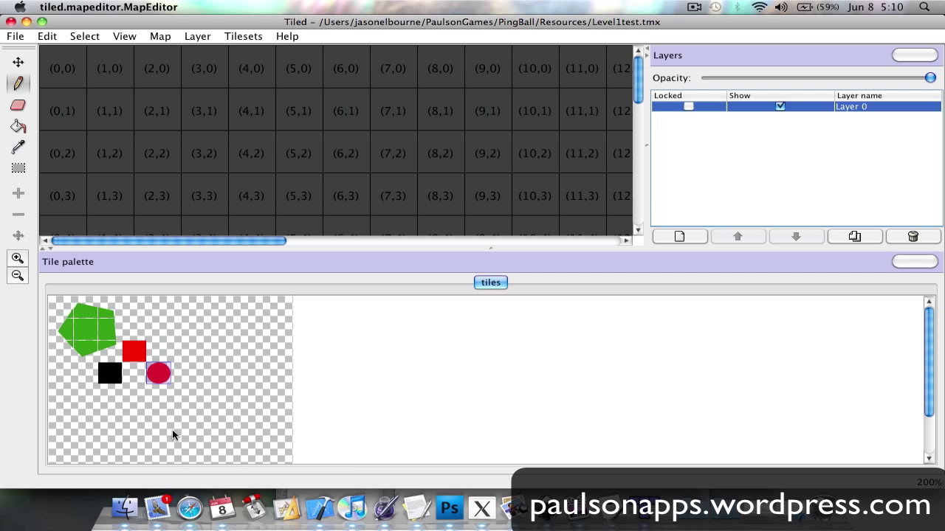
pyautogui.click(137, 358)
pyautogui.moveTo(483, 249); pyautogui.dragTo(485, 318)
pyautogui.moveTo(650, 181); pyautogui.dragTo(803, 182)
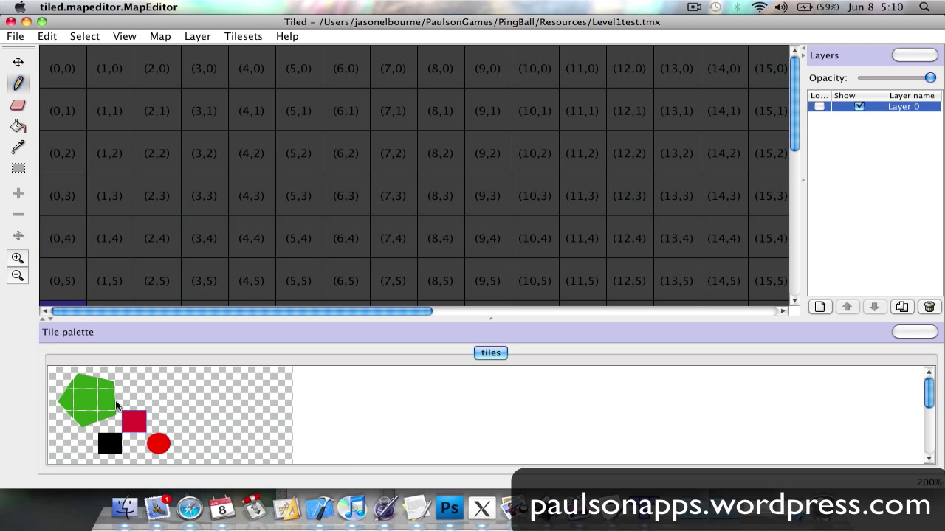
# - Switch from the Eraser to the Bucket Fill tool
pyautogui.click(19, 106)
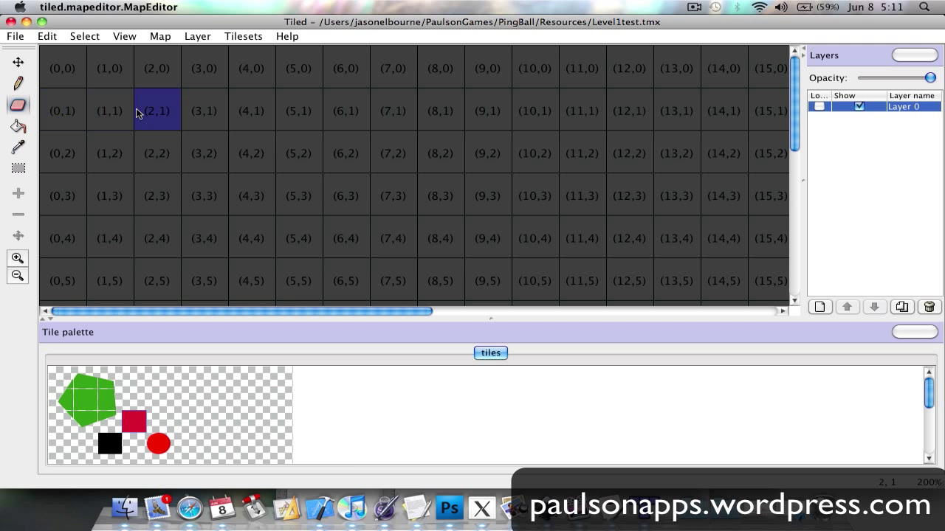
pyautogui.click(17, 129)
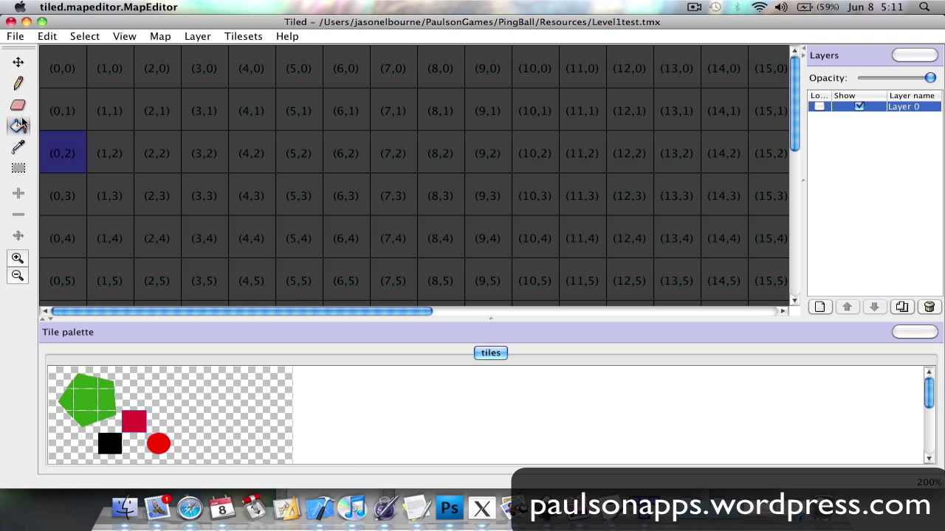
# - Zoom the map to 150% and rename Layer 0 to 'Back'
pyautogui.click(17, 259)
pyautogui.click(18, 277)
pyautogui.click(17, 276)
pyautogui.click(18, 276)
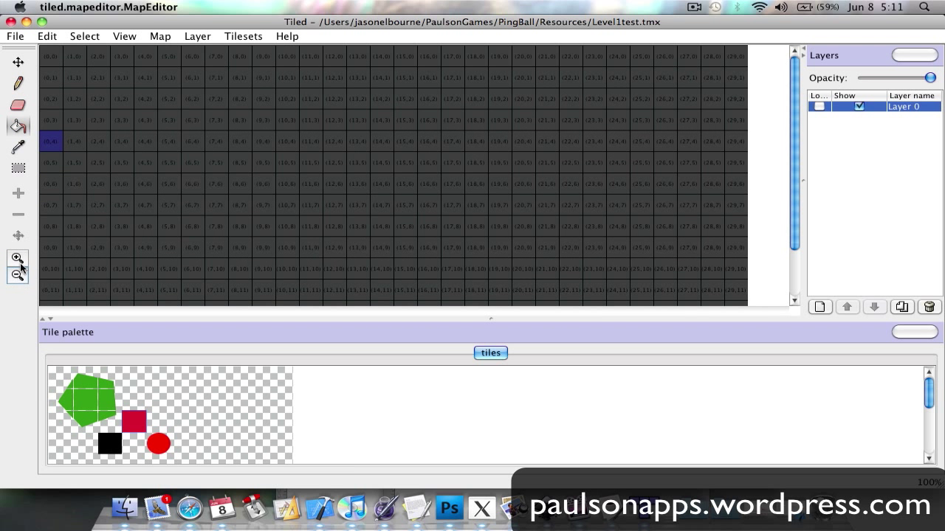
pyautogui.click(18, 258)
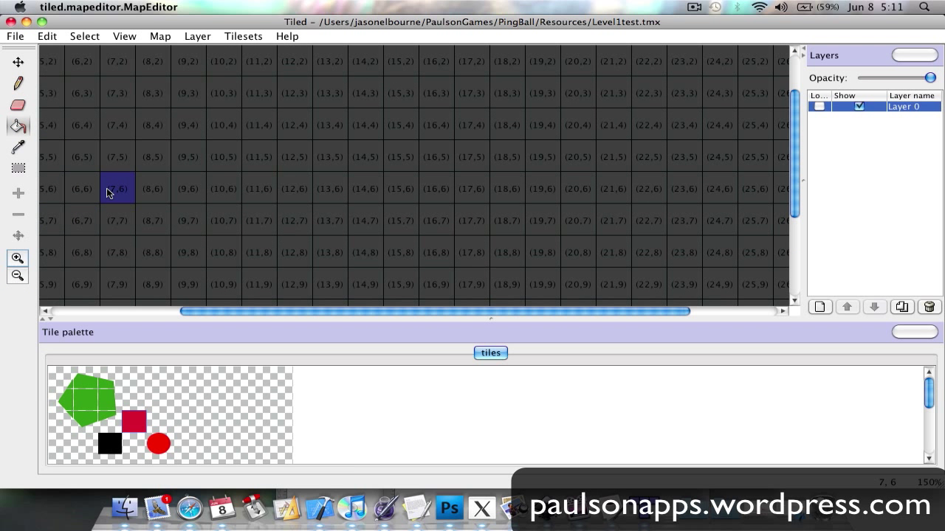
pyautogui.doubleClick(907, 107)
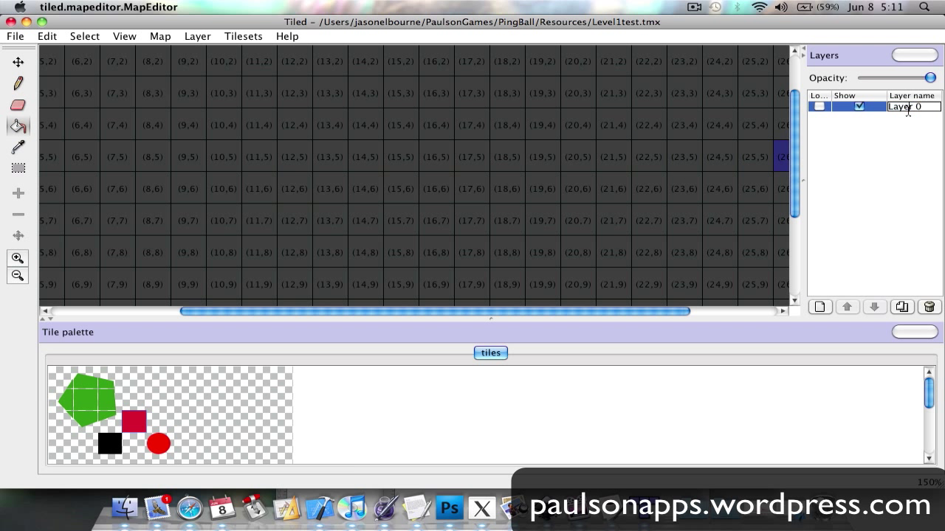
pyautogui.doubleClick(902, 107)
pyautogui.write('Back')
# - Bucket-fill the layer with the red tile, then undo the fill
pyautogui.click(684, 187)
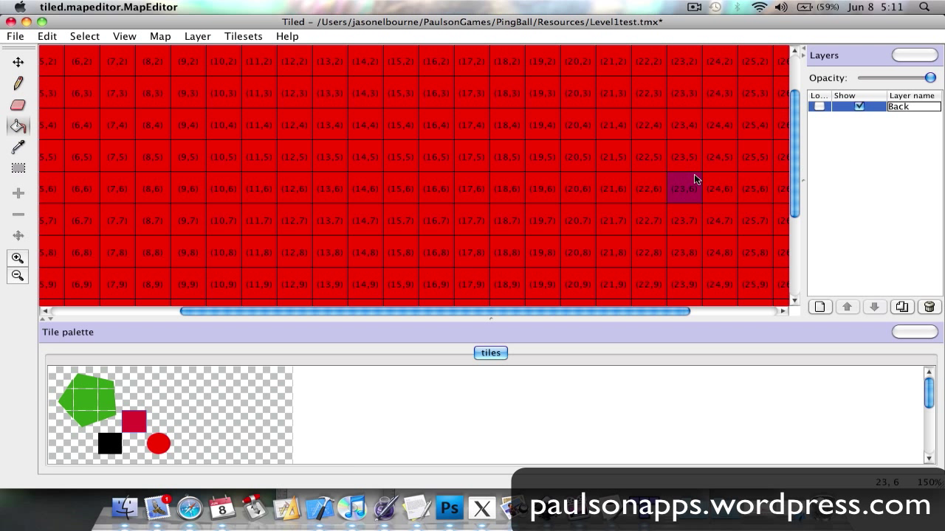
pyautogui.click(47, 36)
pyautogui.click(59, 56)
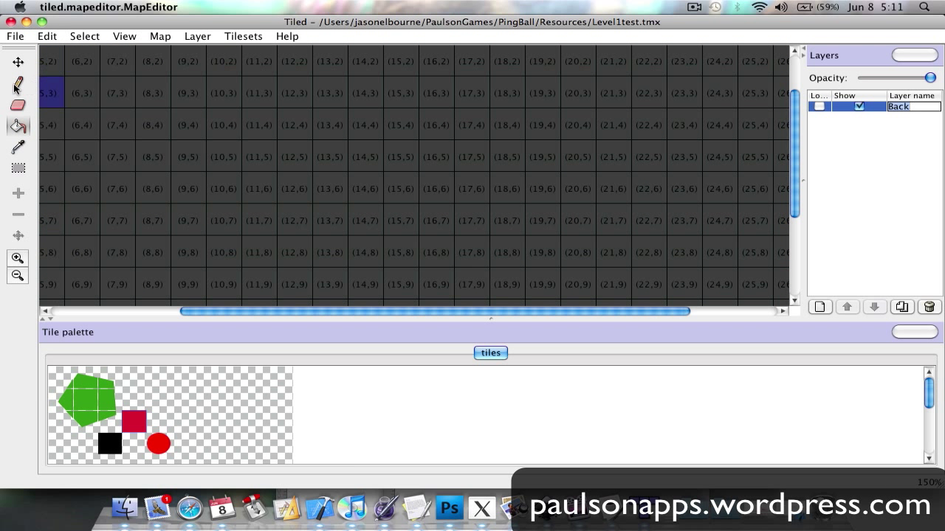
# - Stamp red squares at (9,7), (11,7), (11,6), (9,5) and black squares at (8,5), (8,6), (8,7), (10,7)
pyautogui.click(19, 84)
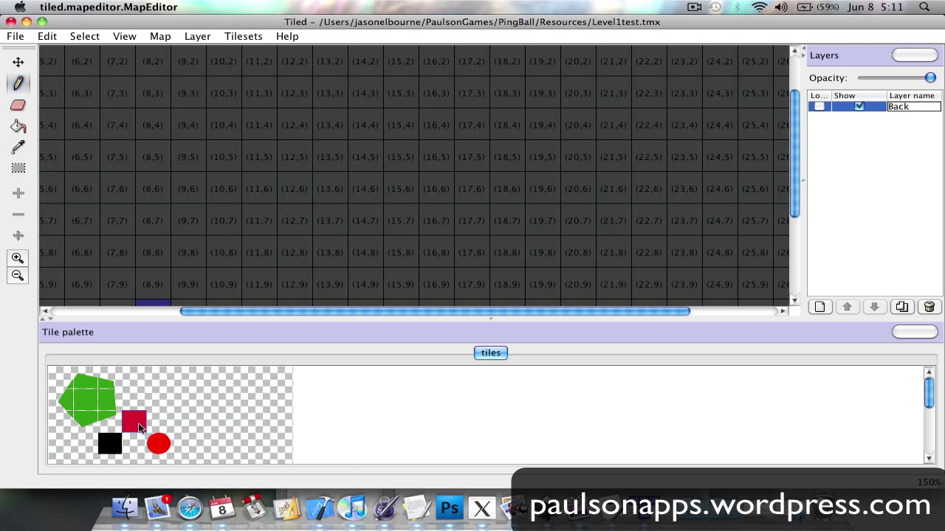
pyautogui.click(193, 222)
pyautogui.click(254, 222)
pyautogui.click(250, 198)
pyautogui.click(183, 161)
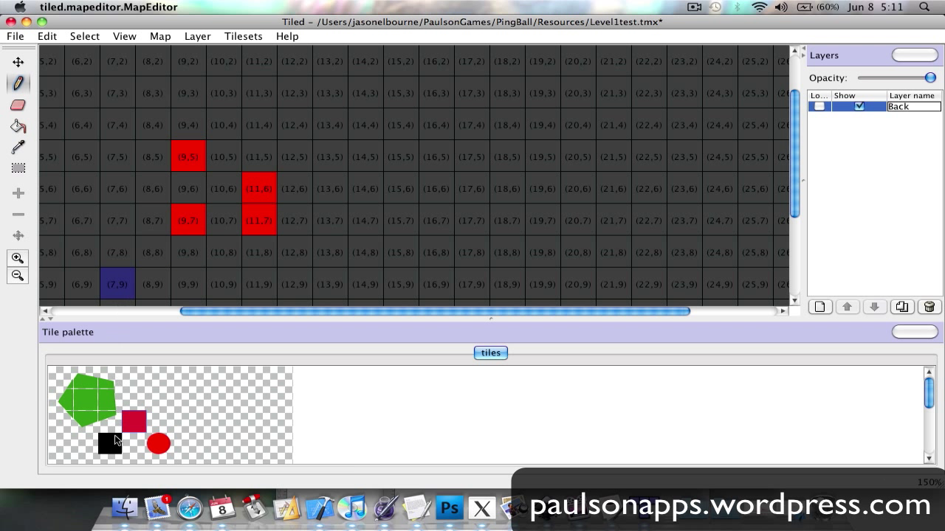
pyautogui.click(151, 158)
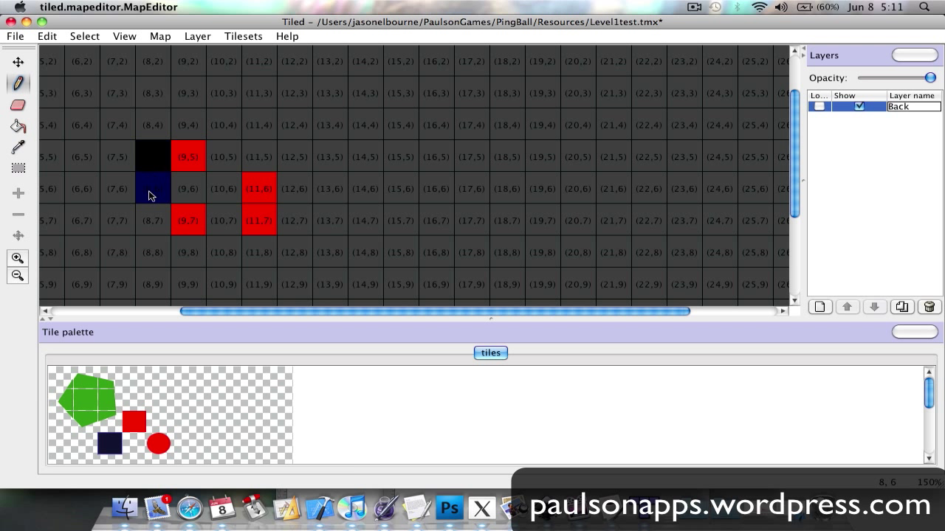
pyautogui.click(152, 193)
pyautogui.click(150, 213)
pyautogui.click(214, 216)
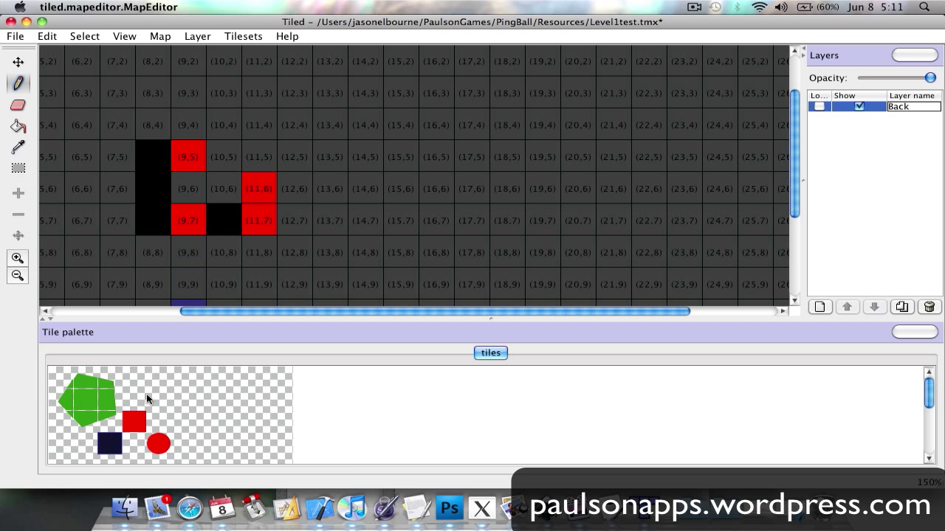
# - Stamp red circles at cells (9,6), (10,6), (10,5), (10,4), (11,4) and (12,4)
pyautogui.click(150, 439)
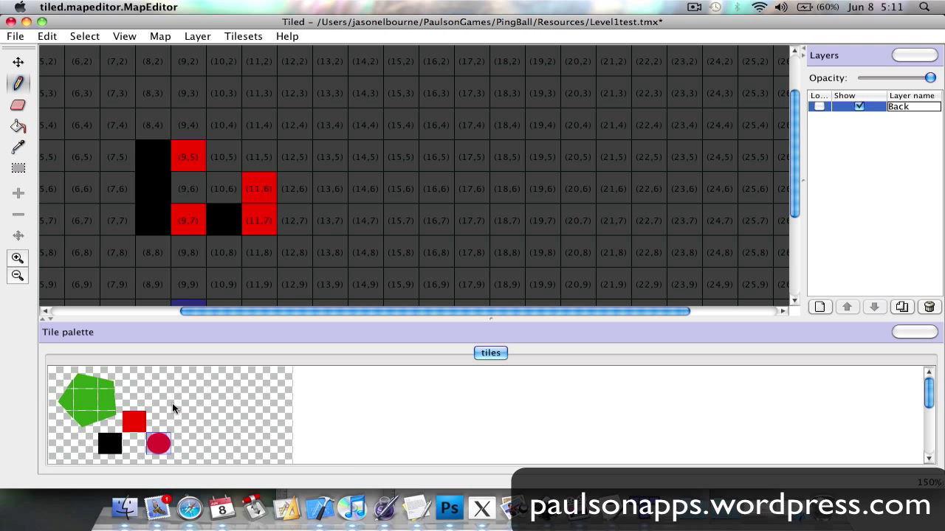
pyautogui.click(190, 188)
pyautogui.click(223, 190)
pyautogui.click(223, 161)
pyautogui.click(223, 127)
pyautogui.click(260, 130)
pyautogui.click(281, 146)
pyautogui.moveTo(74, 381); pyautogui.dragTo(100, 412)
# - Select the 3x3 pentagon block and stamp pentagons over columns 12–14, 16–18 and 14–16
pyautogui.click(62, 382)
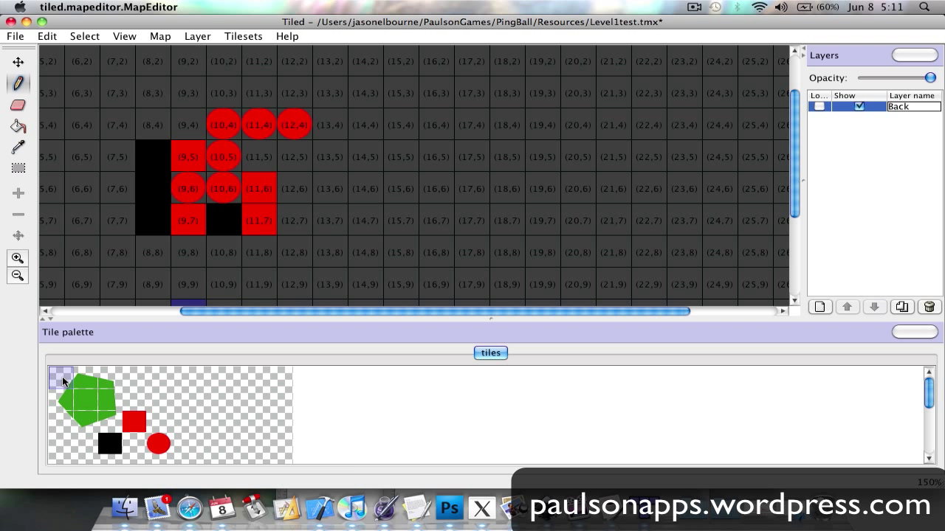
pyautogui.moveTo(63, 382); pyautogui.dragTo(111, 417)
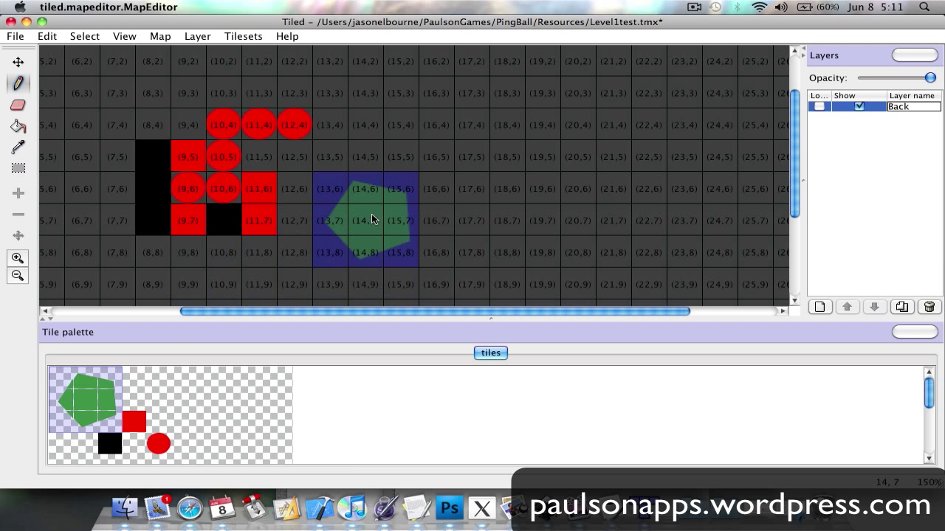
pyautogui.click(318, 191)
pyautogui.click(476, 188)
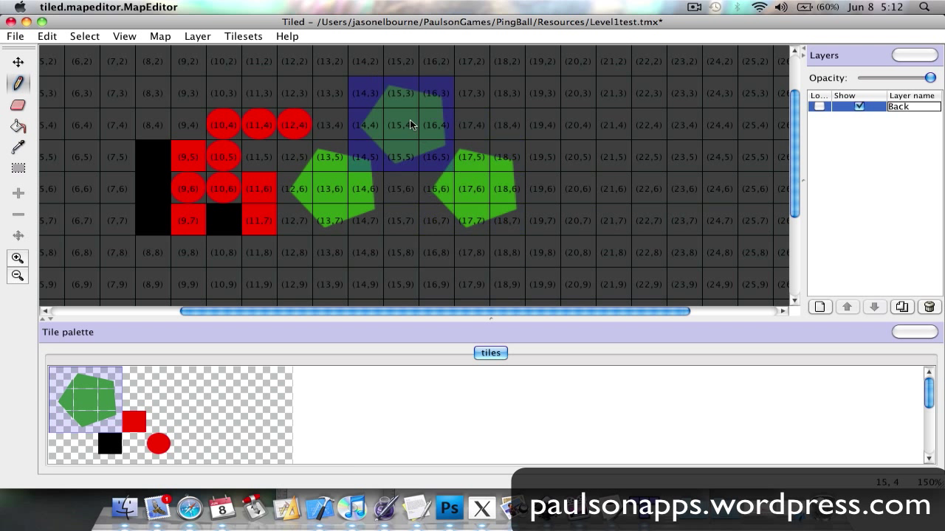
pyautogui.click(411, 97)
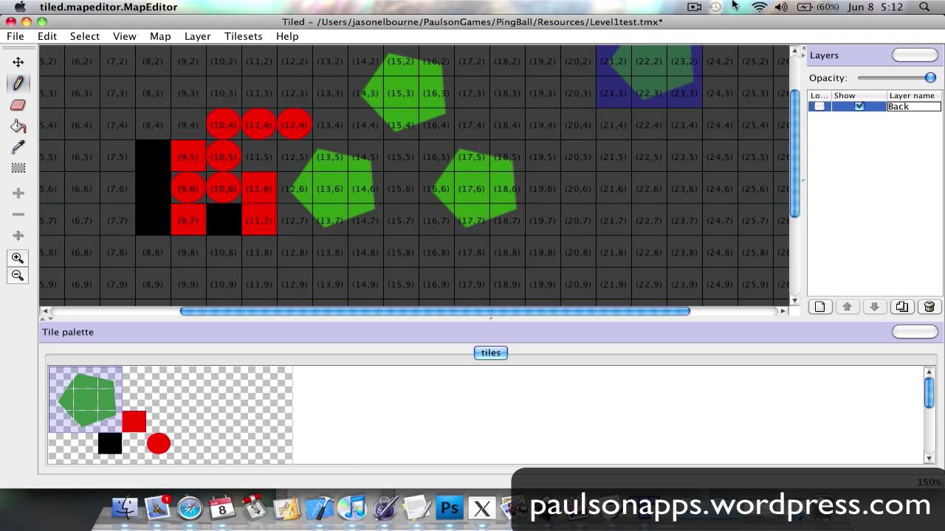
pyautogui.click(693, 9)
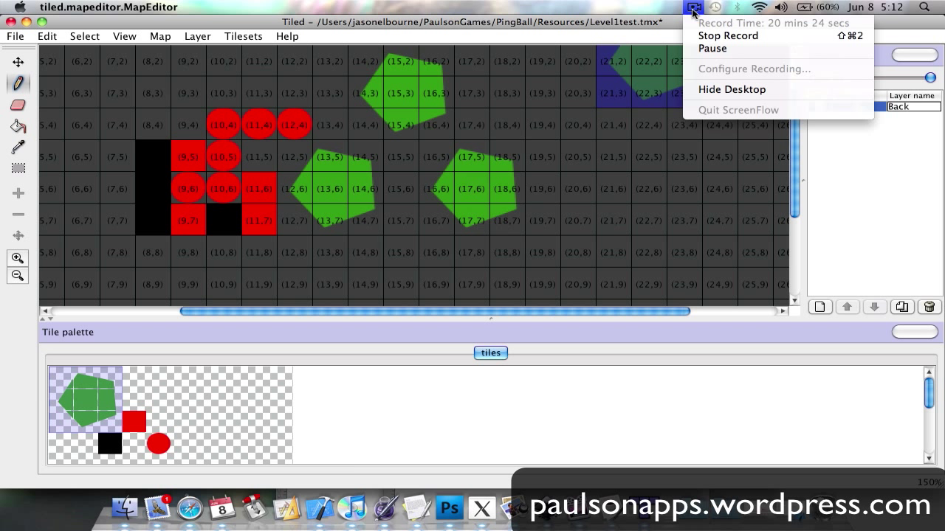
pyautogui.click(665, 12)
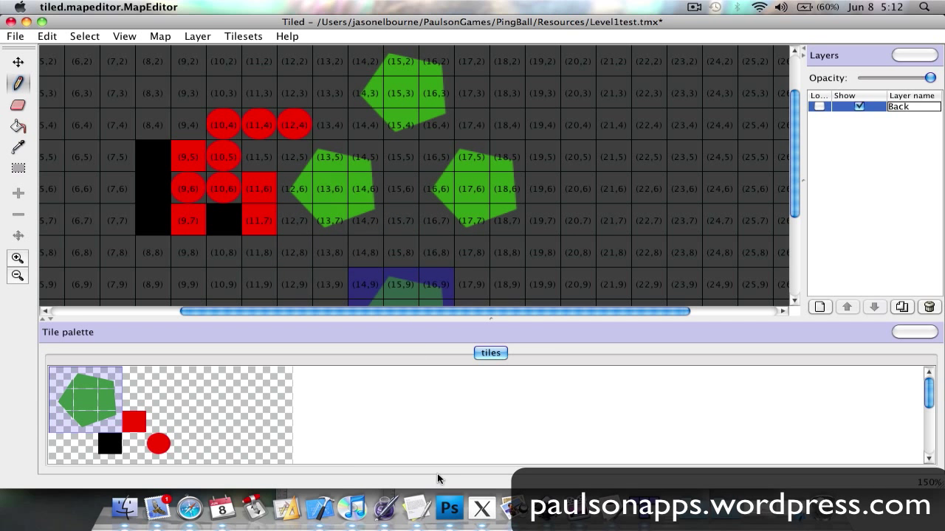
# - In Photoshop, keep the Polygon shape active and set the foreground colour to blue
pyautogui.click(450, 503)
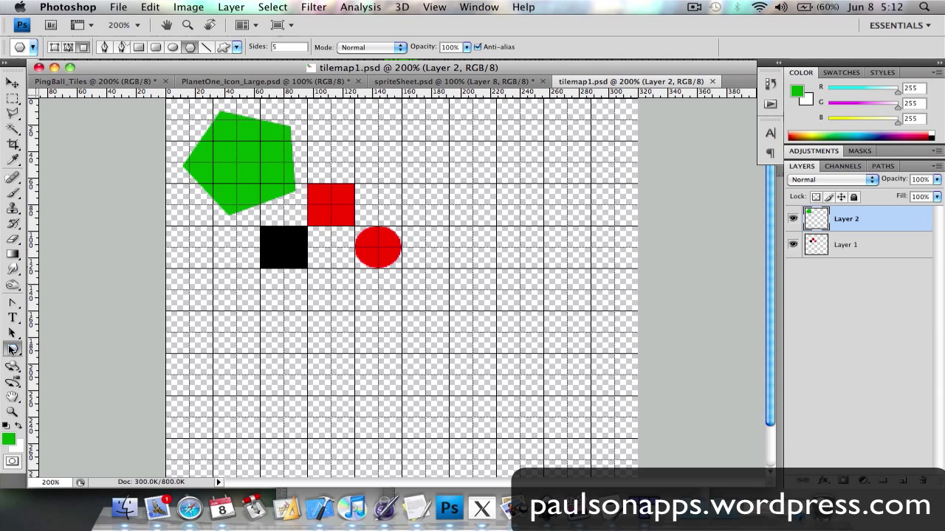
pyautogui.click(13, 349)
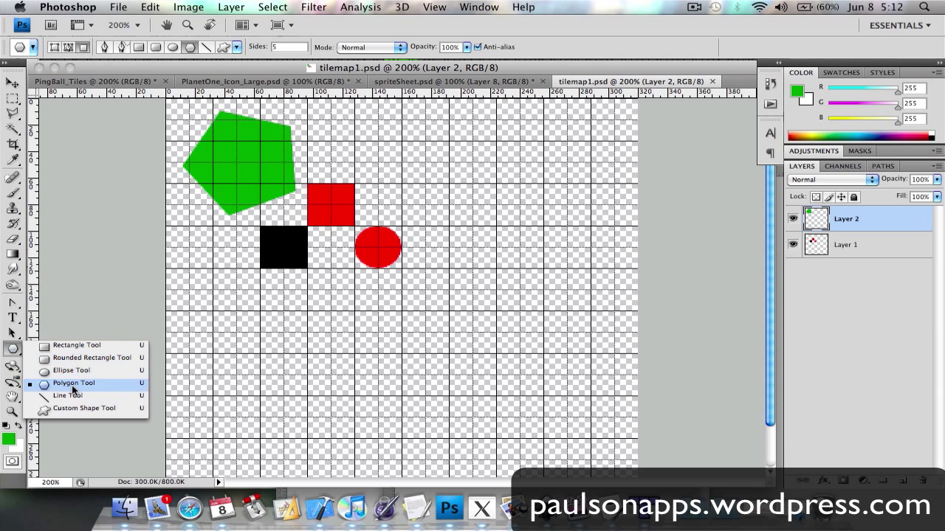
pyautogui.click(9, 441)
pyautogui.click(10, 440)
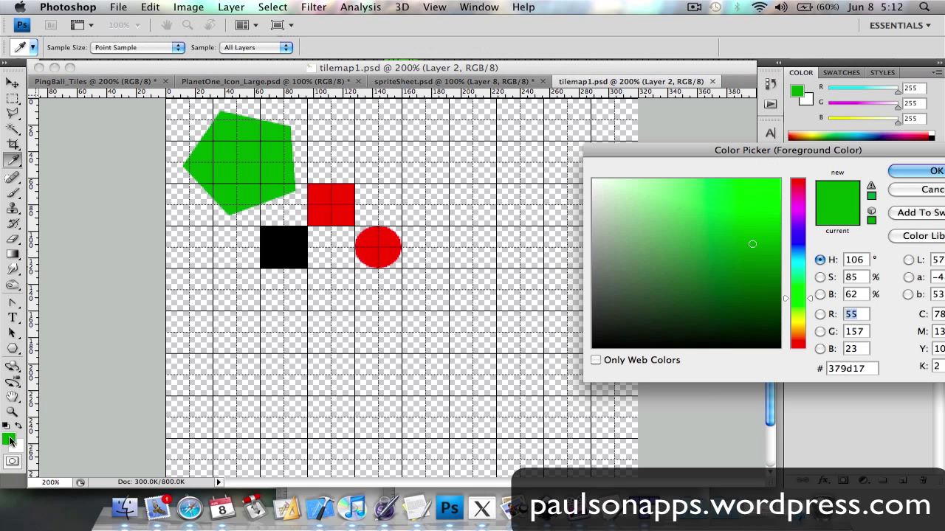
pyautogui.click(800, 245)
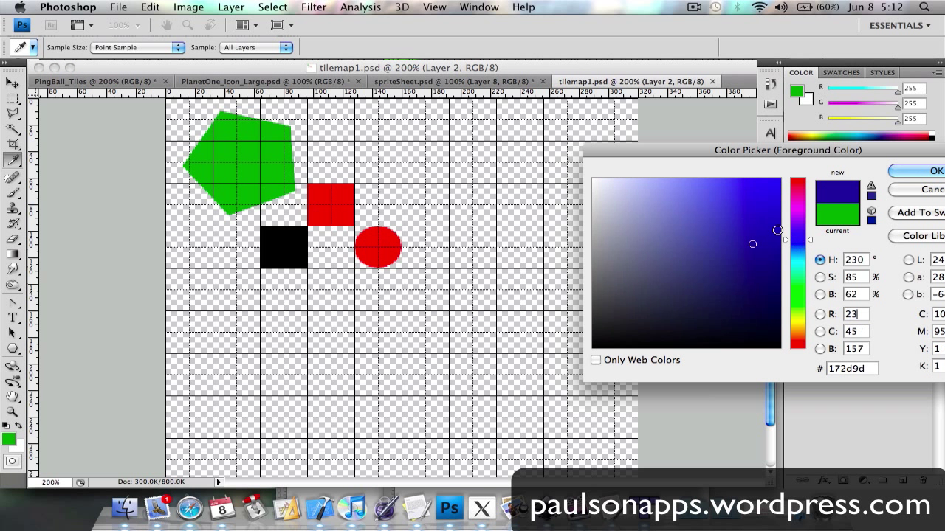
pyautogui.click(923, 170)
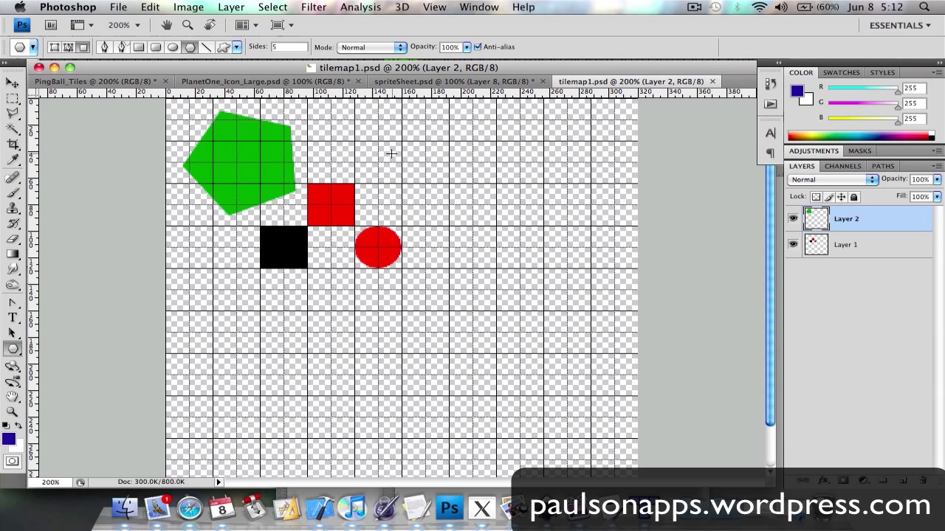
pyautogui.moveTo(391, 153); pyautogui.dragTo(405, 173)
pyautogui.press('super+z')
# - Draw a blue pentagon on a new layer and move it down-right near the red square
pyautogui.click(902, 481)
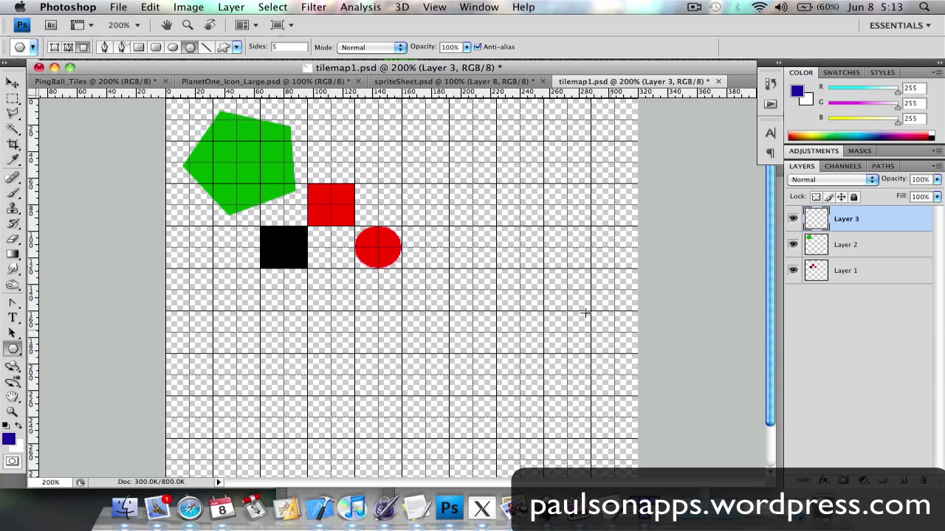
pyautogui.moveTo(379, 155); pyautogui.dragTo(403, 170)
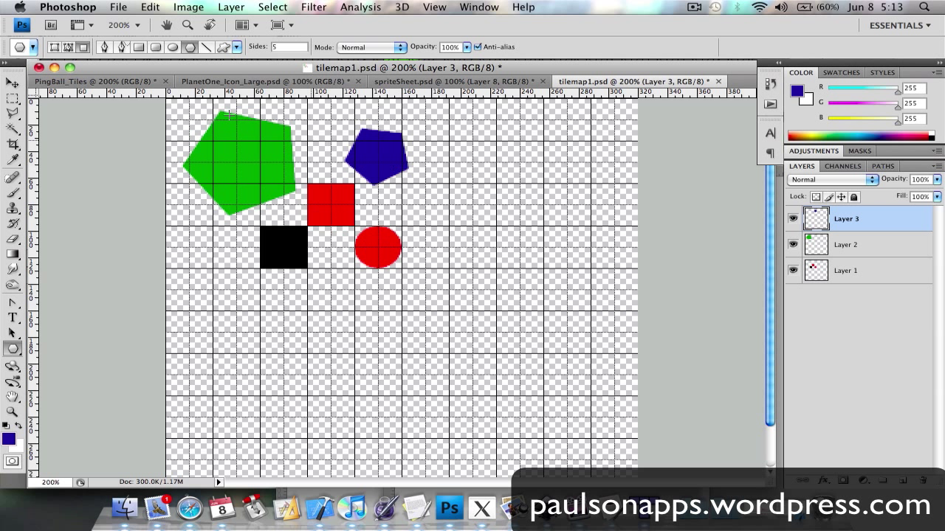
pyautogui.click(10, 86)
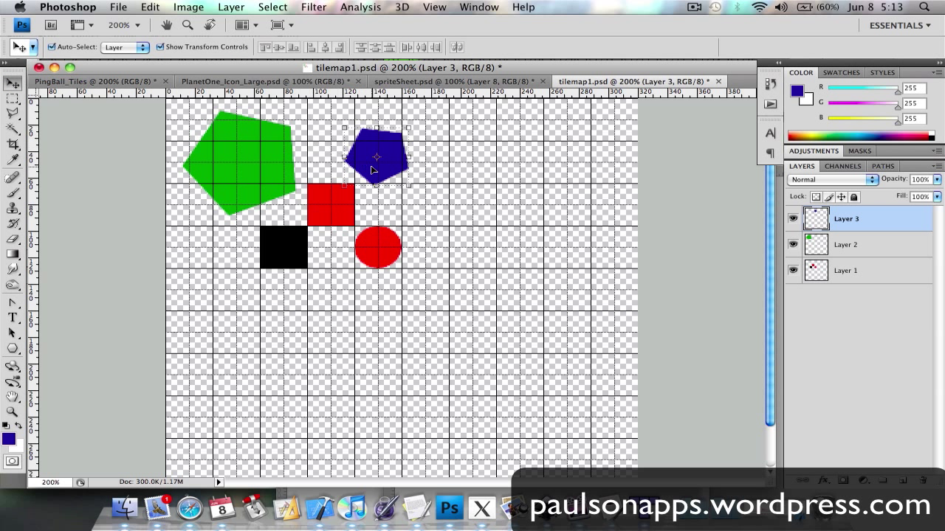
pyautogui.moveTo(373, 170); pyautogui.dragTo(399, 197)
# - Select the layer holding the squares and circle
pyautogui.click(332, 287)
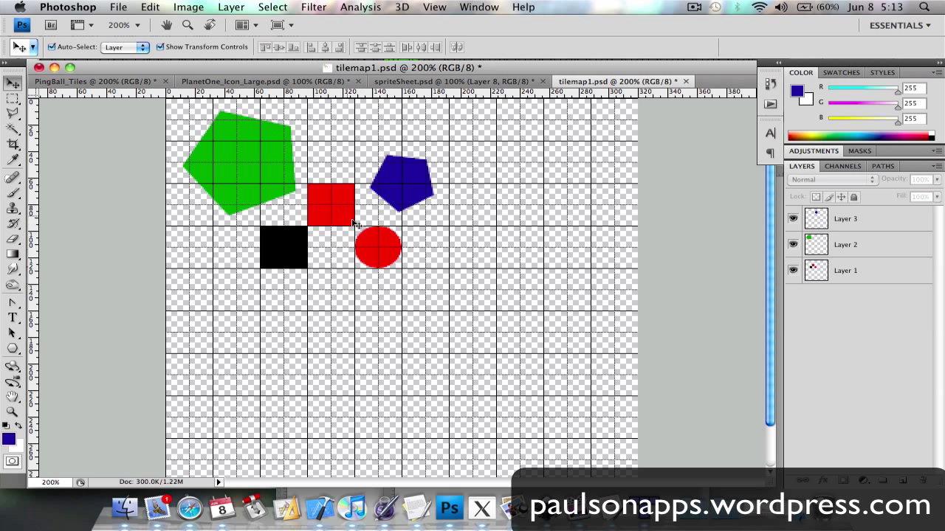
pyautogui.click(375, 248)
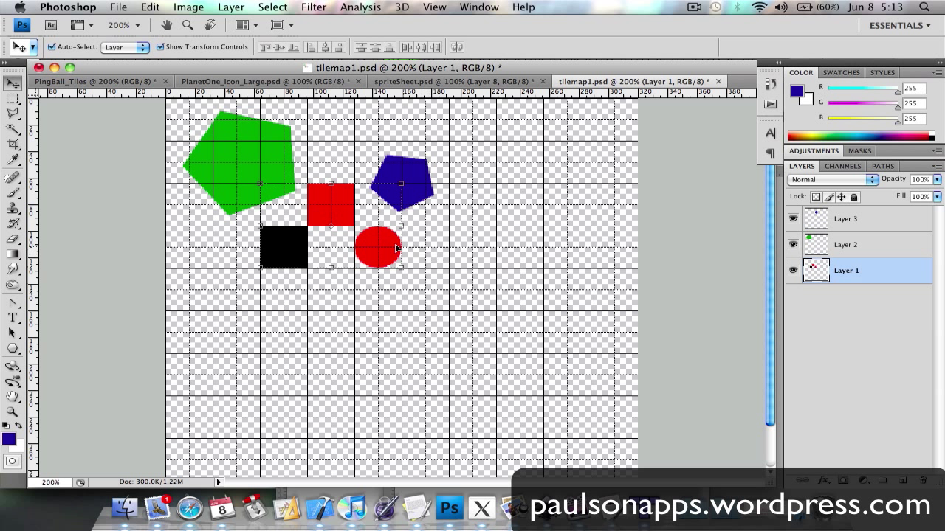
pyautogui.click(373, 311)
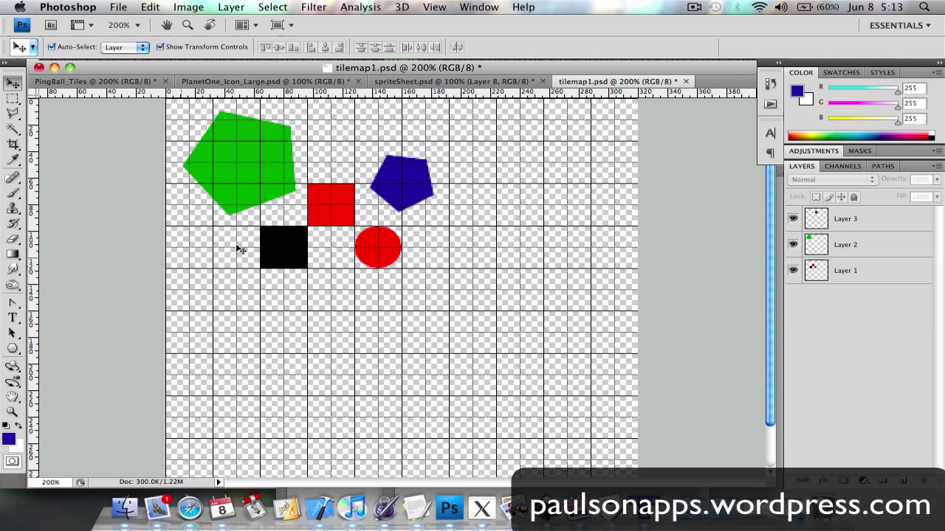
pyautogui.click(298, 256)
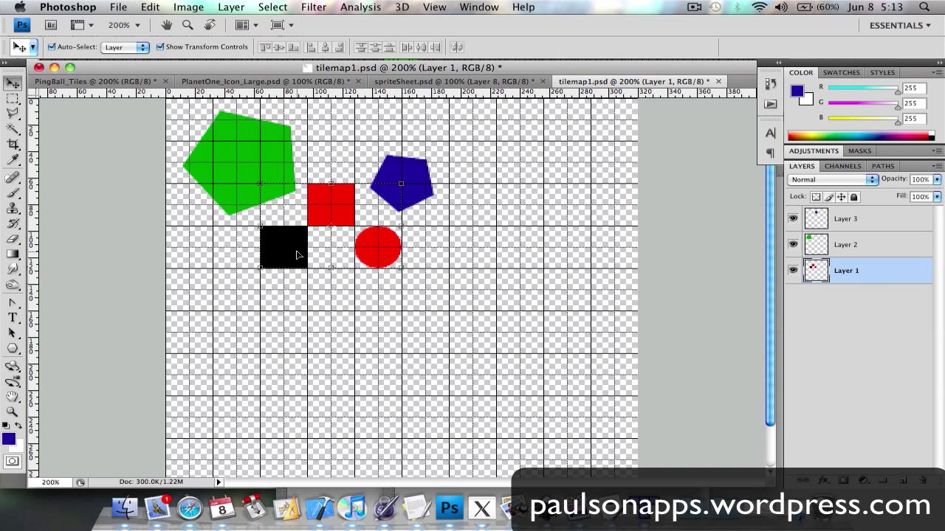
# - Give Layer 1 a magenta (f000ff) Color Overlay in Layer Style
pyautogui.doubleClick(867, 279)
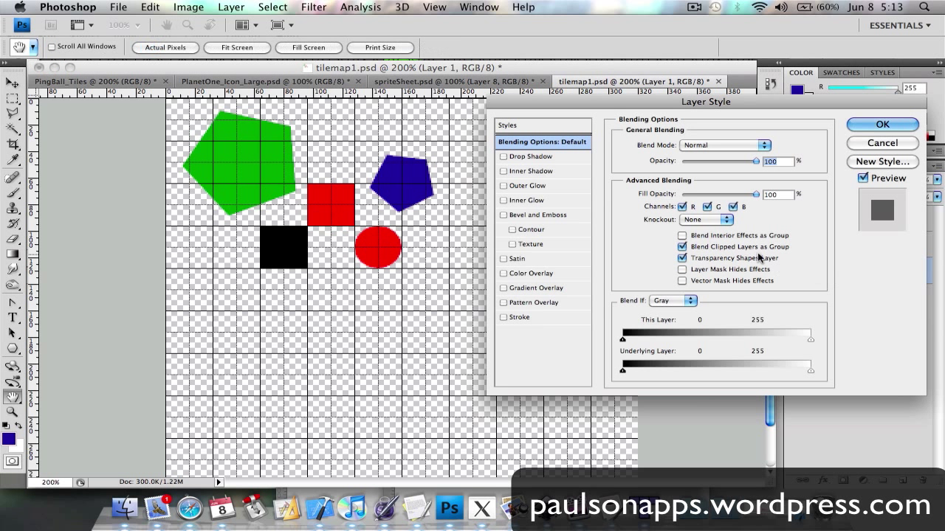
pyautogui.moveTo(686, 111); pyautogui.dragTo(622, 117)
pyautogui.click(452, 280)
pyautogui.click(699, 155)
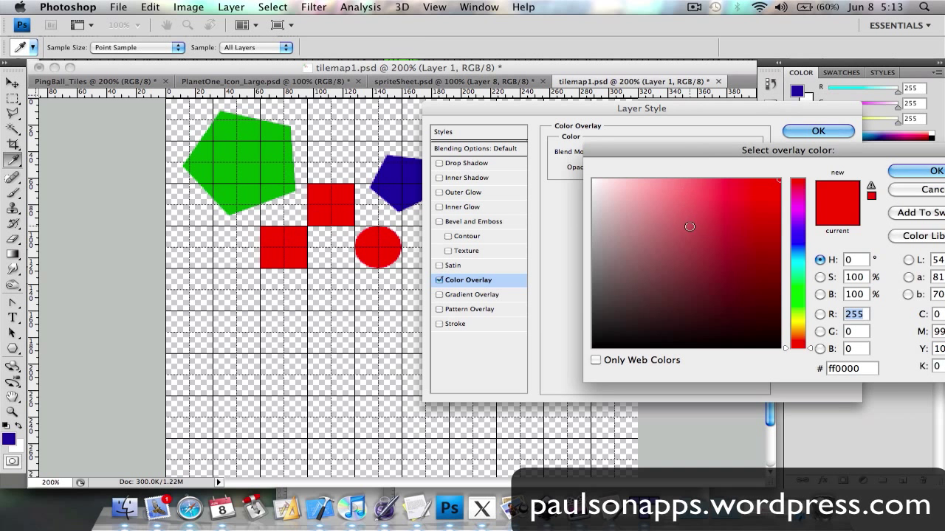
pyautogui.click(793, 208)
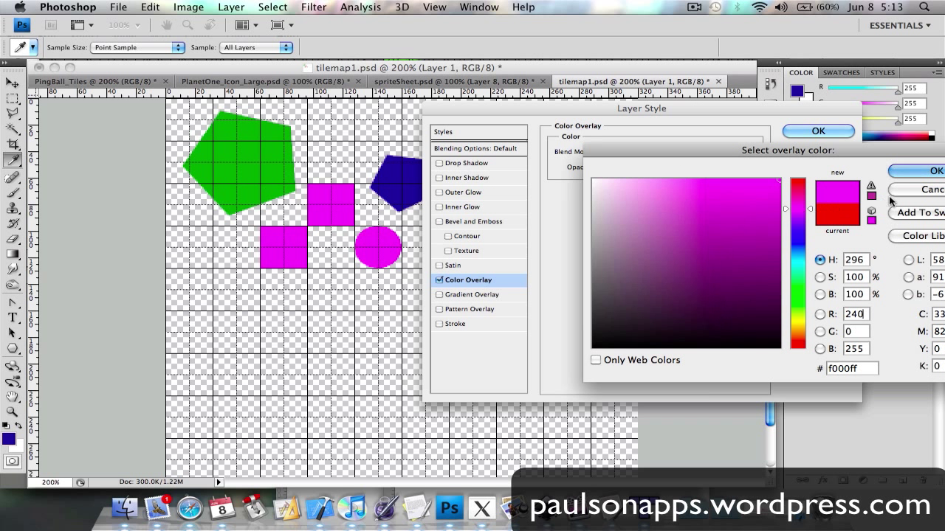
pyautogui.click(912, 171)
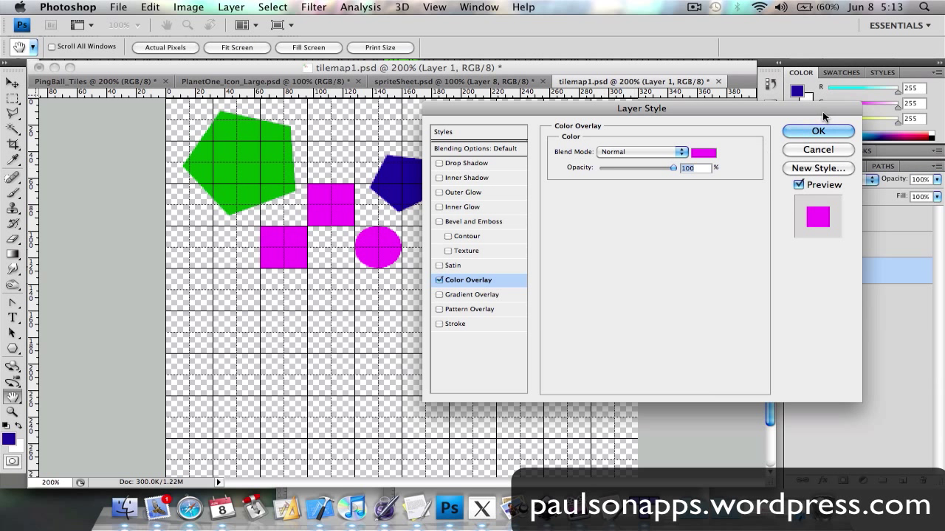
pyautogui.click(817, 130)
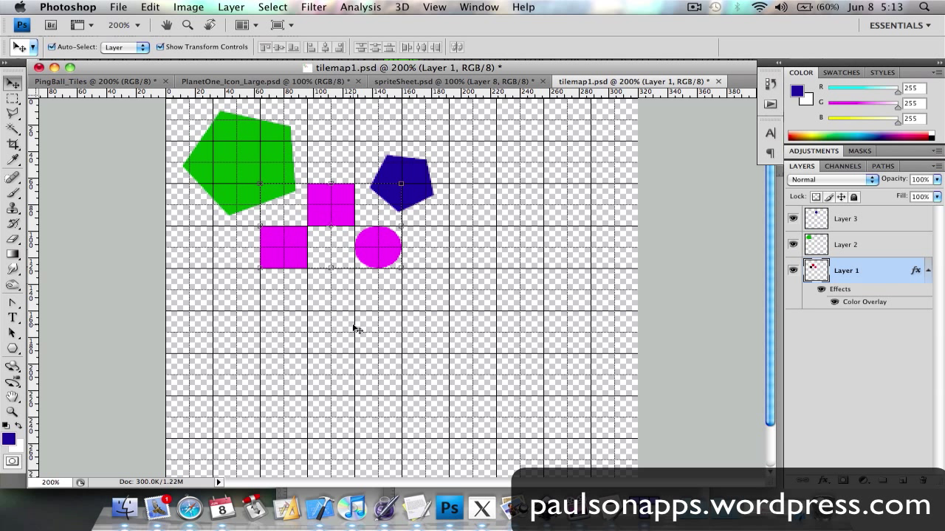
# - Export the sheet via Save for Web & Devices as tilemap1.png, replacing the existing file
pyautogui.click(131, 238)
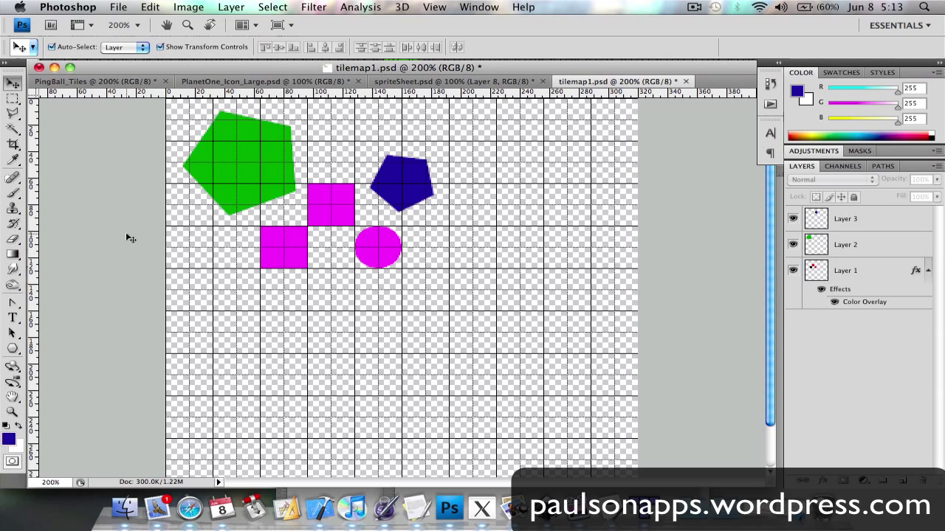
pyautogui.click(119, 7)
pyautogui.click(219, 202)
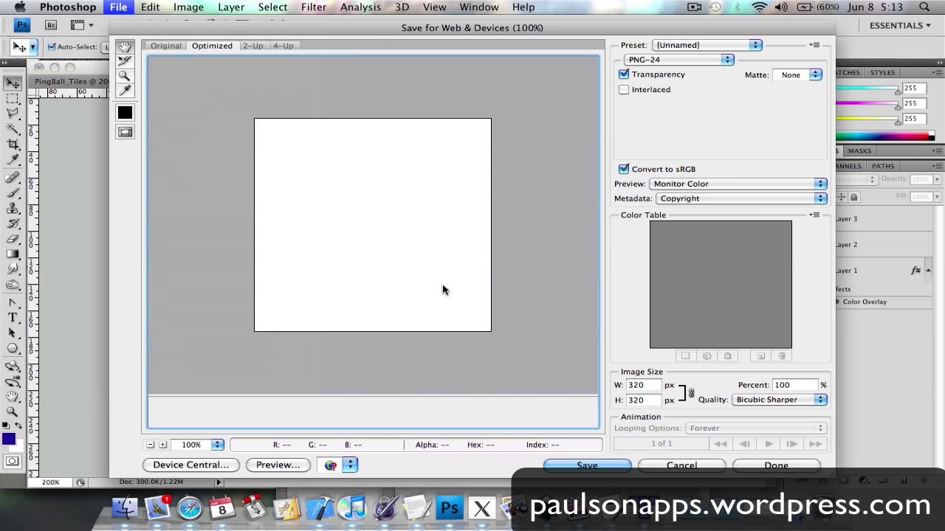
pyautogui.click(595, 466)
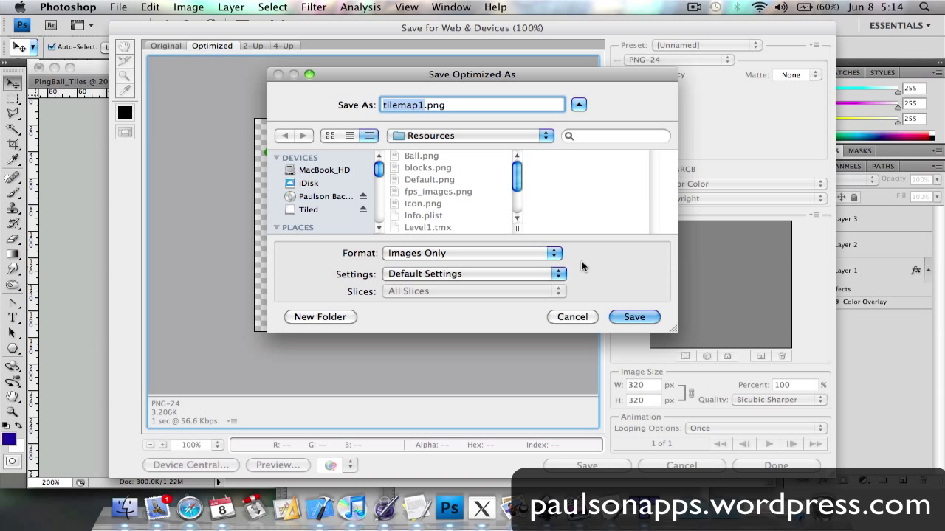
pyautogui.click(633, 316)
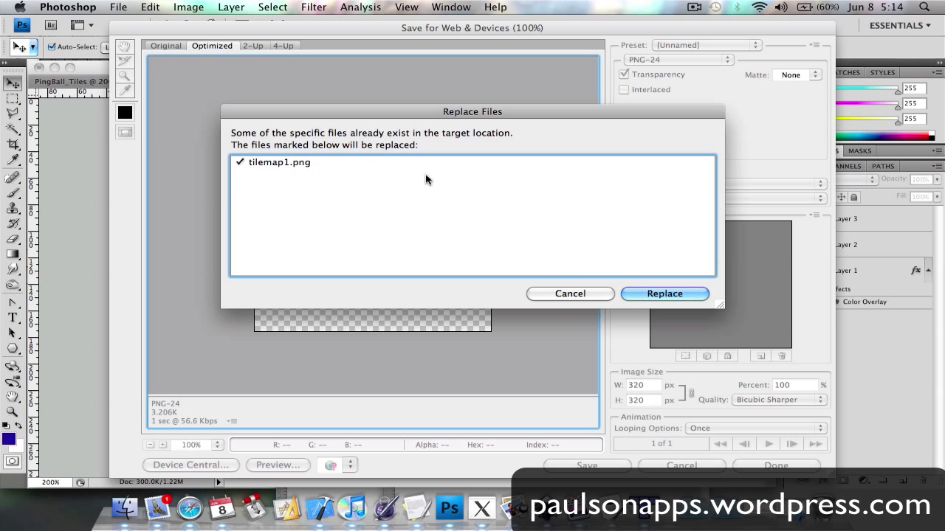
pyautogui.click(644, 293)
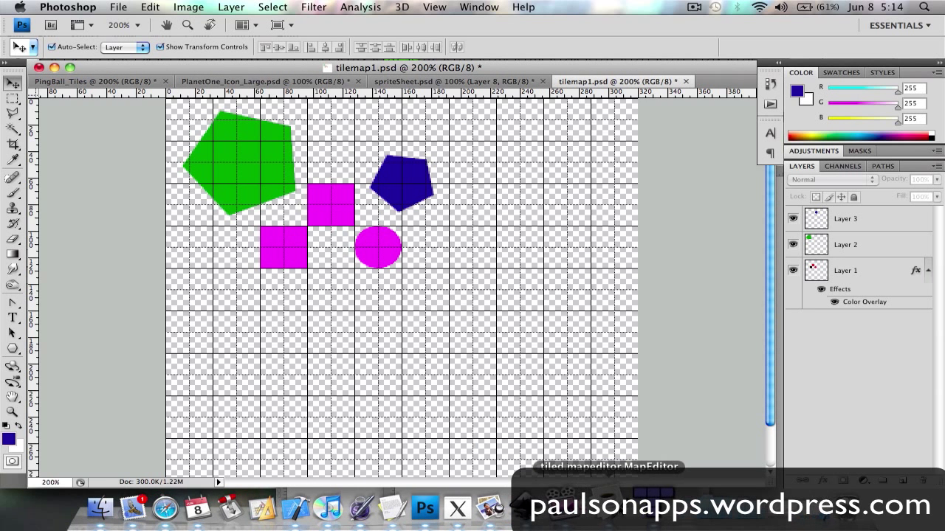
# - Back in Tiled, reload the tileset from the updated image and select the Stamp Brush
pyautogui.click(606, 502)
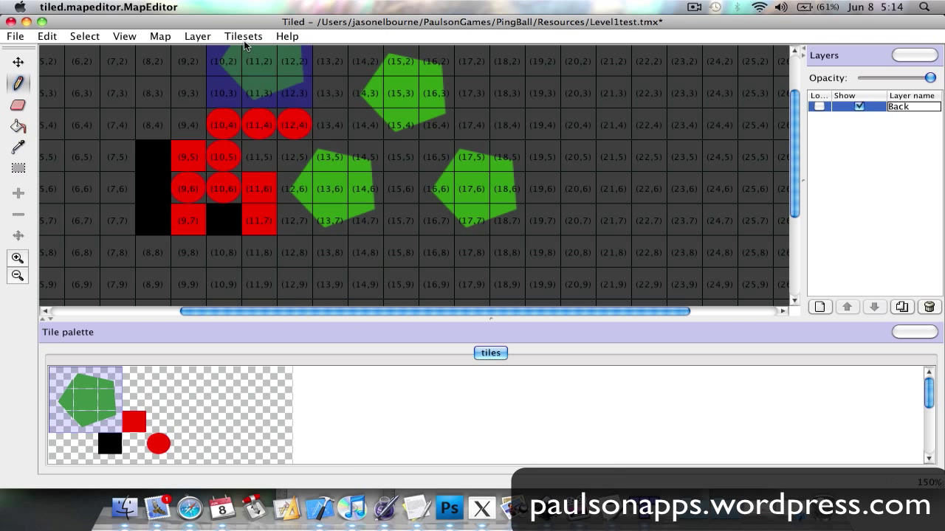
pyautogui.click(244, 36)
pyautogui.click(248, 86)
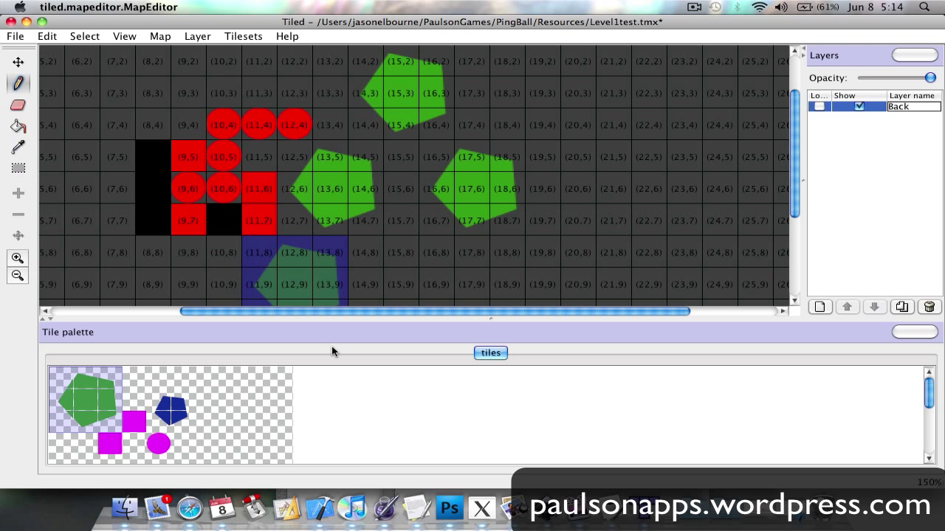
pyautogui.click(22, 100)
pyautogui.click(19, 83)
# - Stamp magenta square tiles at cells (7,6) and (10,9)
pyautogui.click(127, 423)
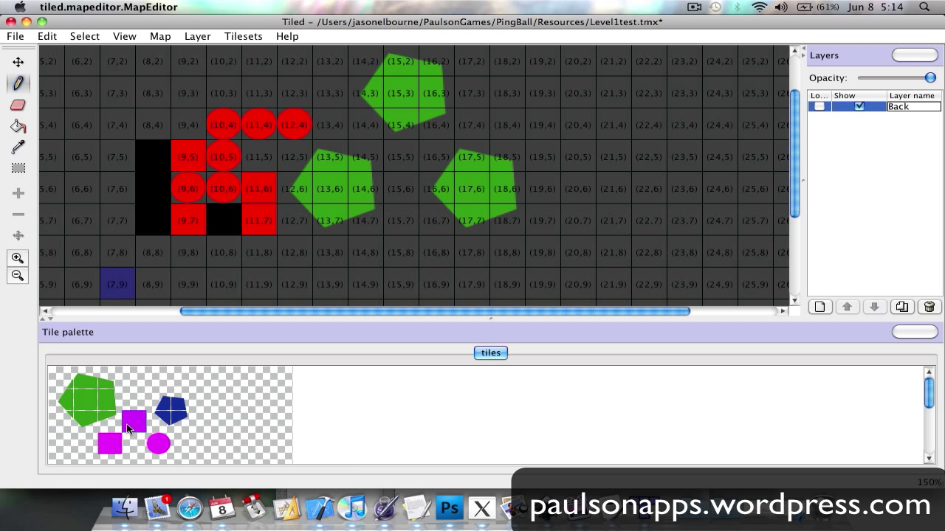
pyautogui.click(117, 189)
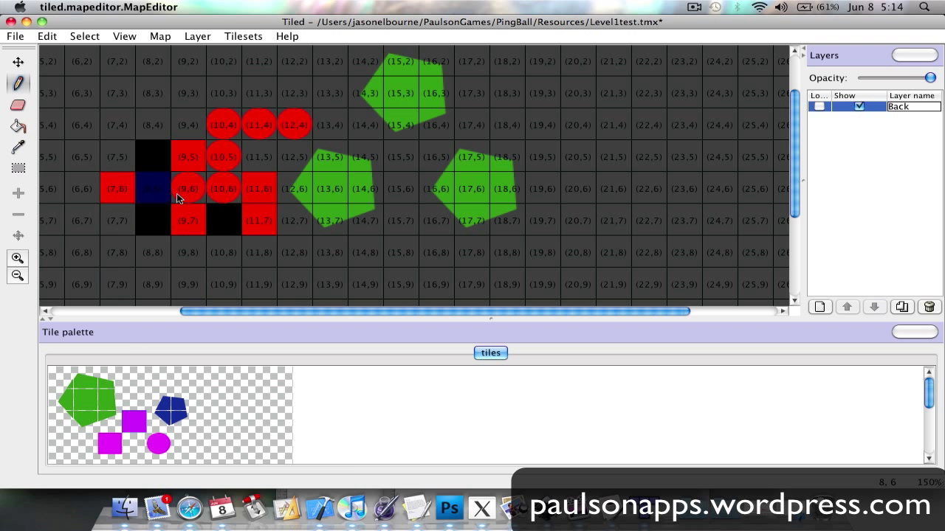
pyautogui.click(227, 284)
pyautogui.hscroll(4, 313, 287)
pyautogui.hscroll(-9, 313, 287)
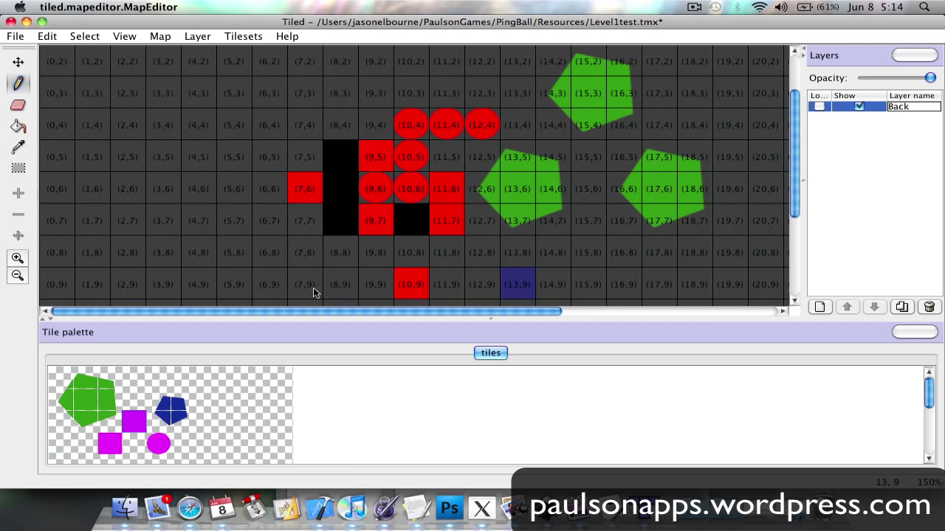
pyautogui.scroll(-5, 313, 289)
pyautogui.scroll(4, 313, 287)
pyautogui.scroll(-4, 313, 287)
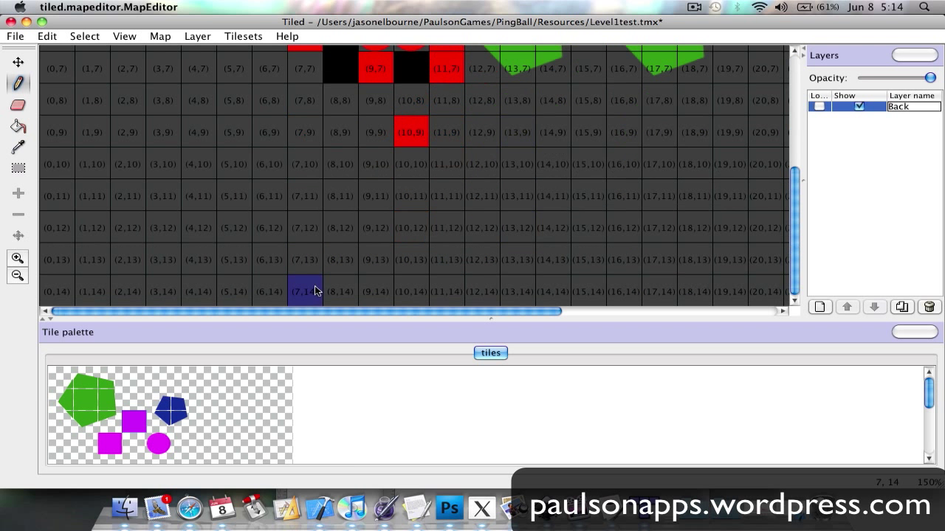
pyautogui.scroll(3, 319, 228)
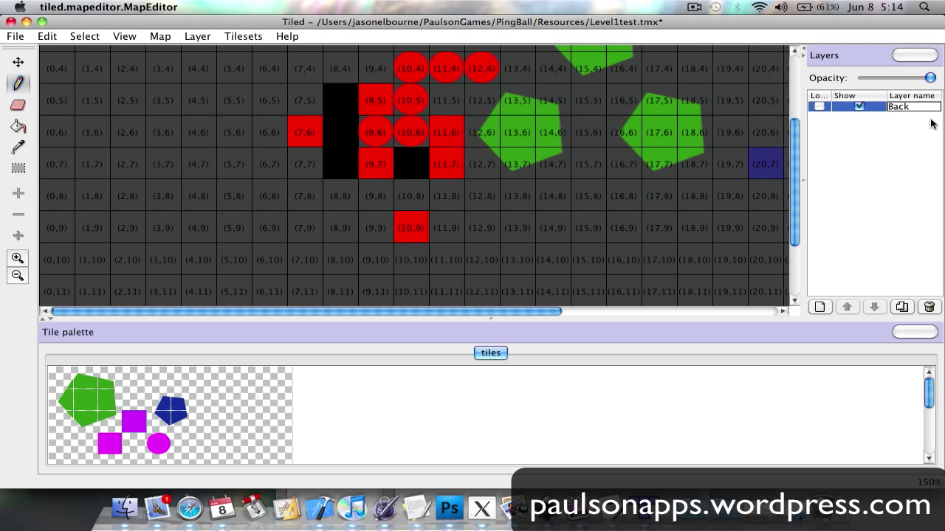
pyautogui.click(917, 142)
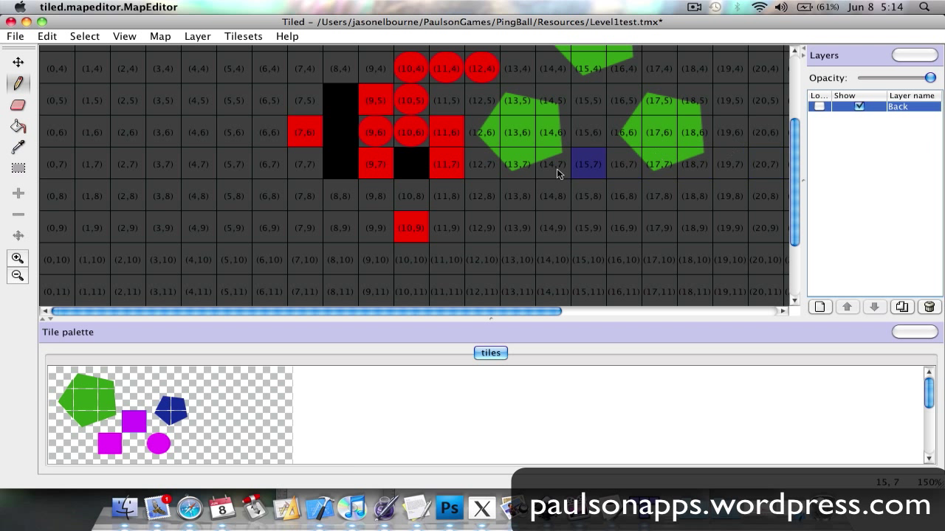
# - Paint a red tile at (13,8) and red circles at (4,10) and (6,9), then save the map
pyautogui.click(527, 195)
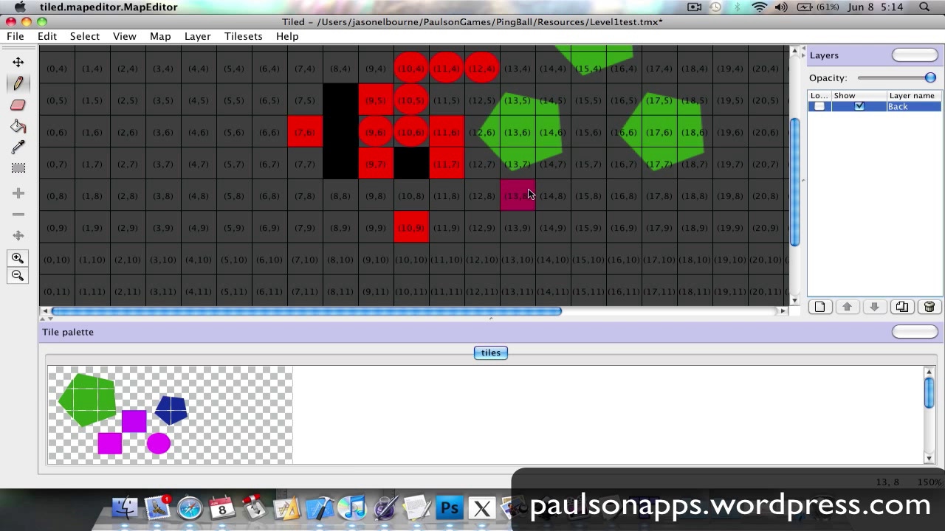
pyautogui.click(158, 441)
pyautogui.click(198, 259)
pyautogui.click(269, 228)
pyautogui.click(16, 35)
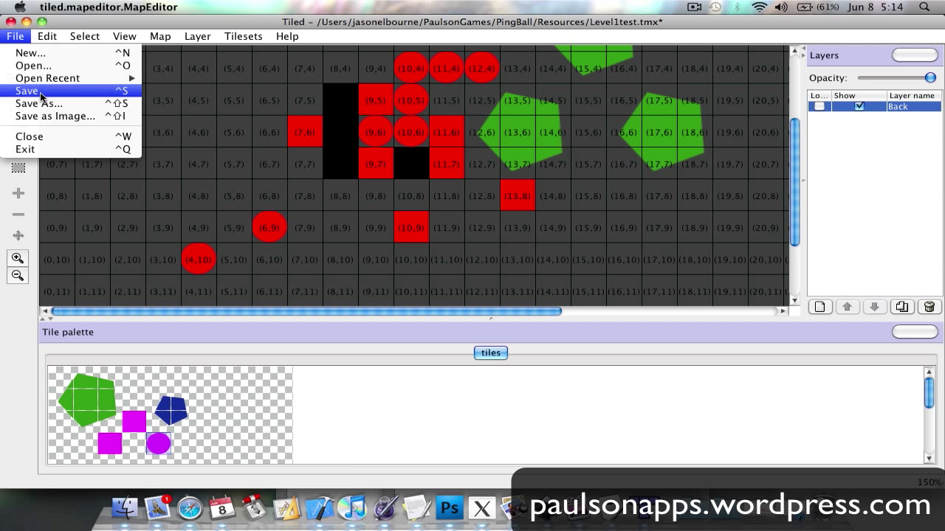
pyautogui.click(25, 90)
pyautogui.click(16, 36)
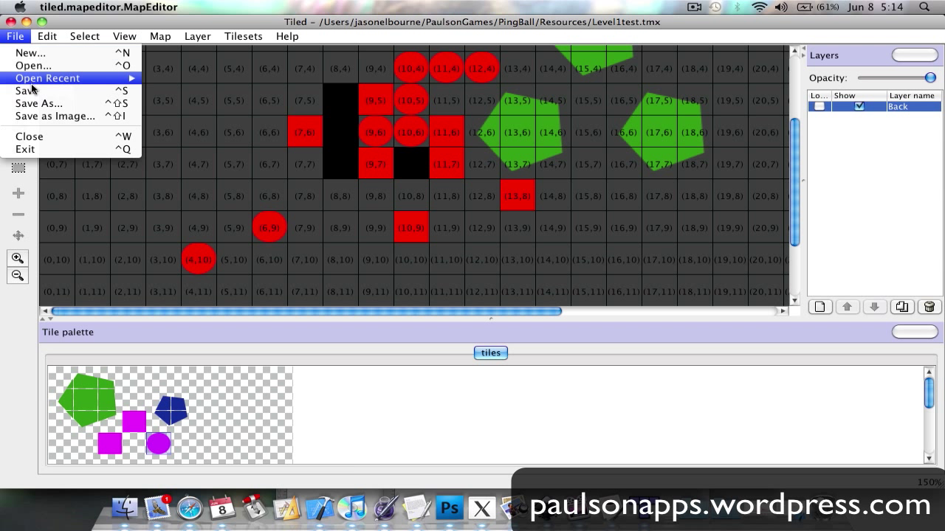
# - Close Level1test.tmx and reopen it from the recent files list
pyautogui.click(35, 136)
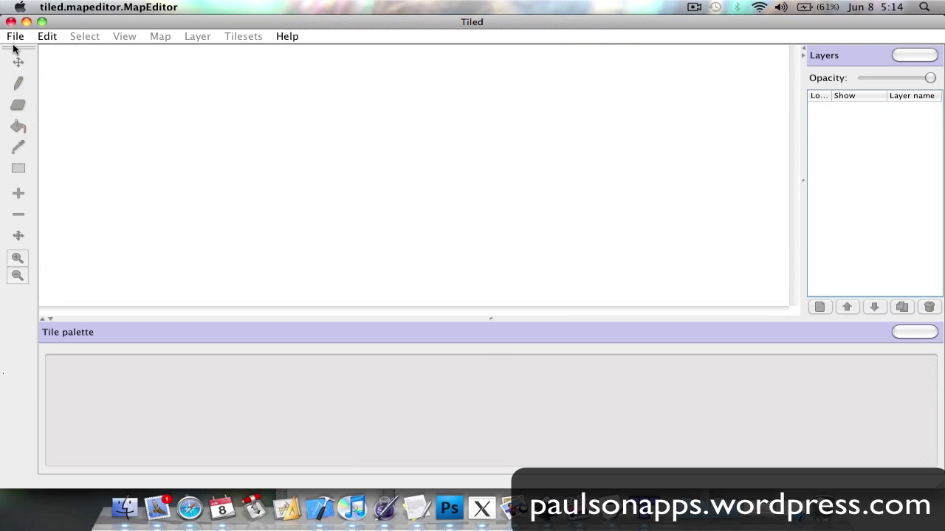
pyautogui.click(14, 39)
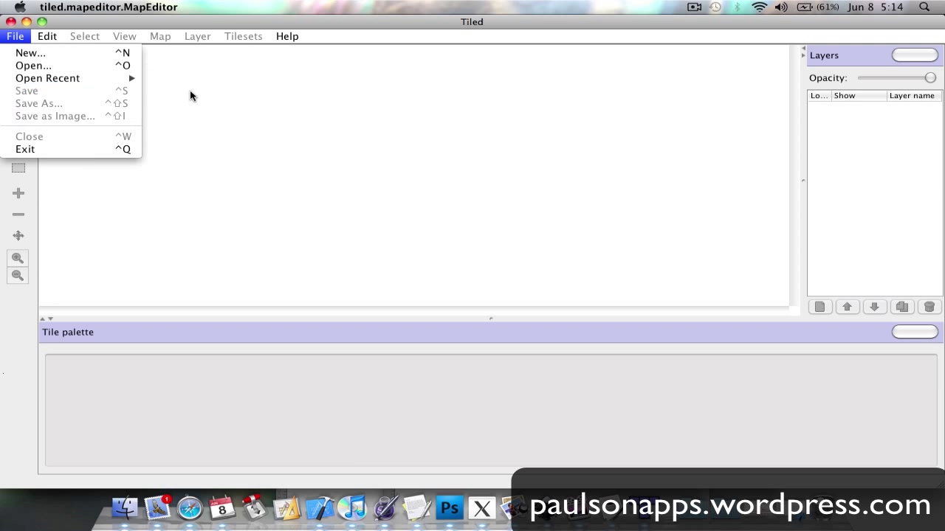
pyautogui.moveTo(125, 80)
pyautogui.click(155, 80)
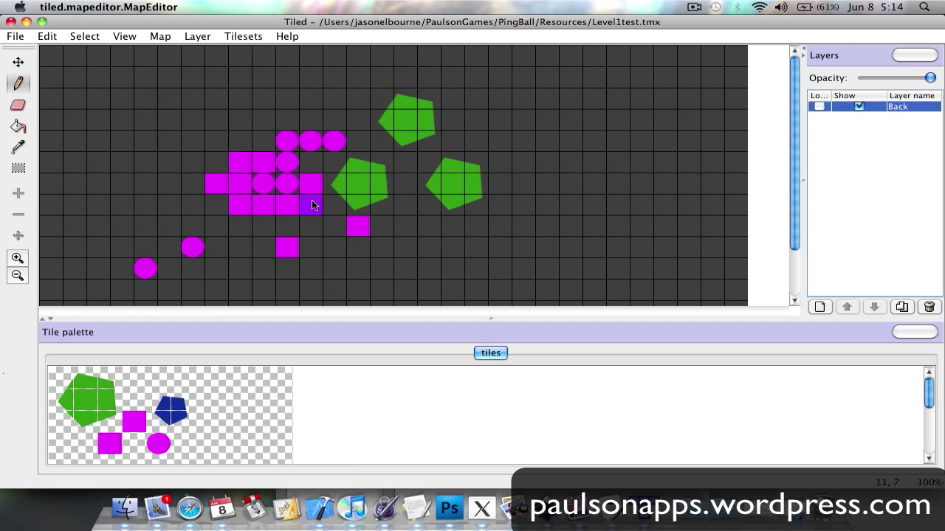
pyautogui.scroll(-3, 312, 204)
pyautogui.scroll(3, 312, 204)
# - Pick the 2x2 blue pentagon tile and stamp three of them in a row on the lower map
pyautogui.click(253, 36)
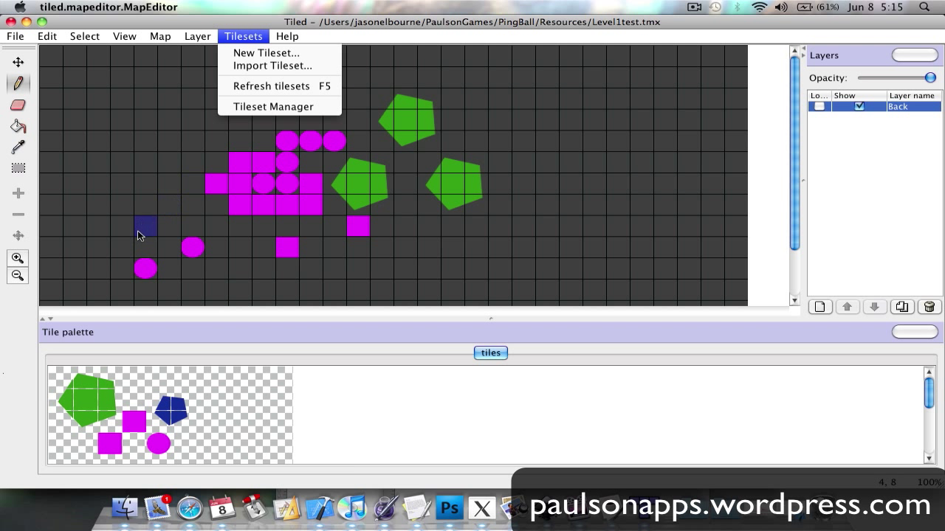
pyautogui.click(161, 395)
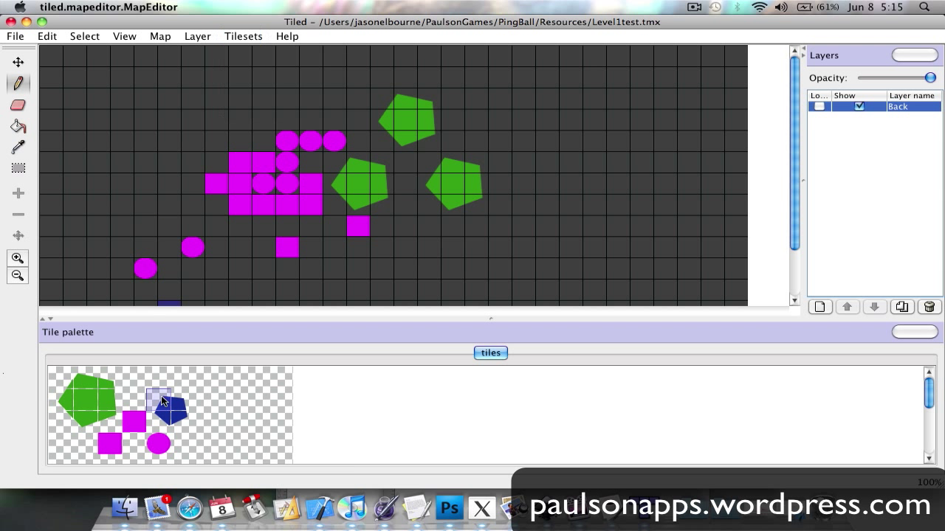
pyautogui.moveTo(161, 395); pyautogui.dragTo(179, 414)
pyautogui.click(428, 270)
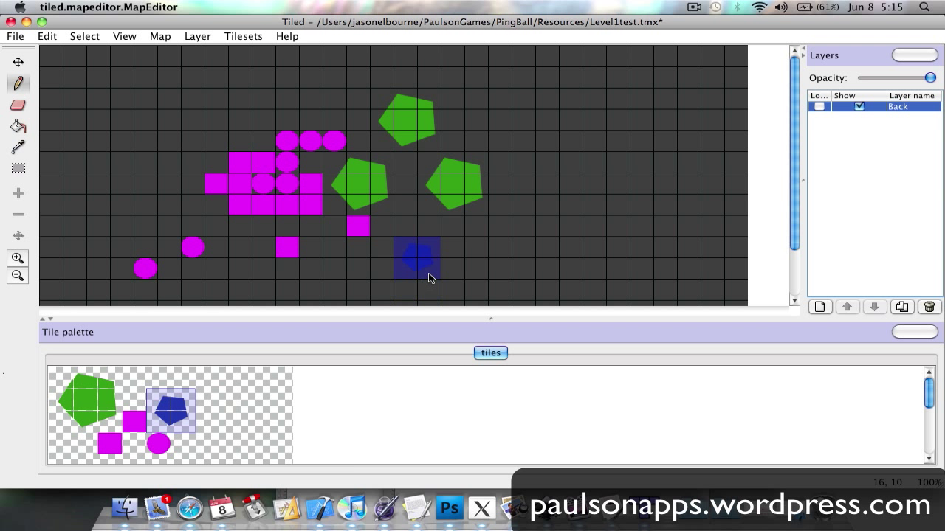
pyautogui.click(476, 267)
pyautogui.click(512, 256)
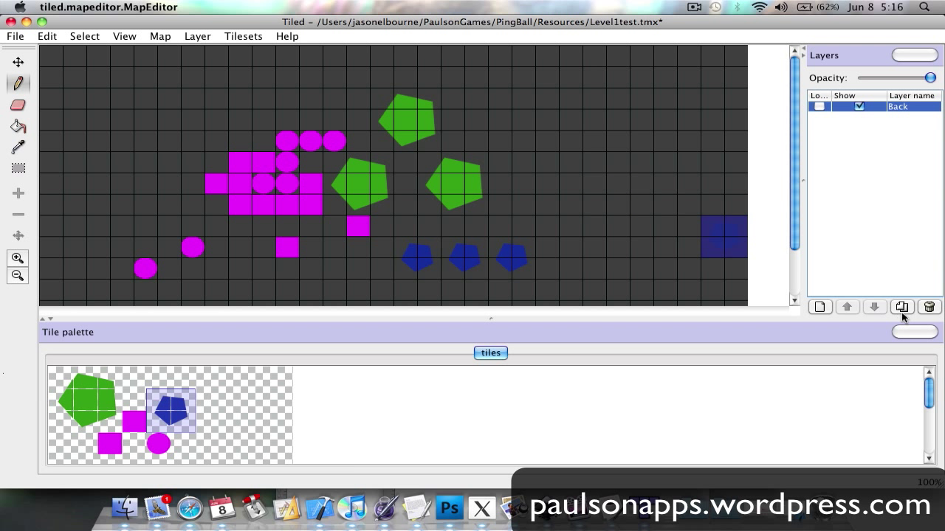
# - Add a new layer, remove the extra Layer 2, and rename the layer 'upper'
pyautogui.click(817, 307)
pyautogui.click(818, 307)
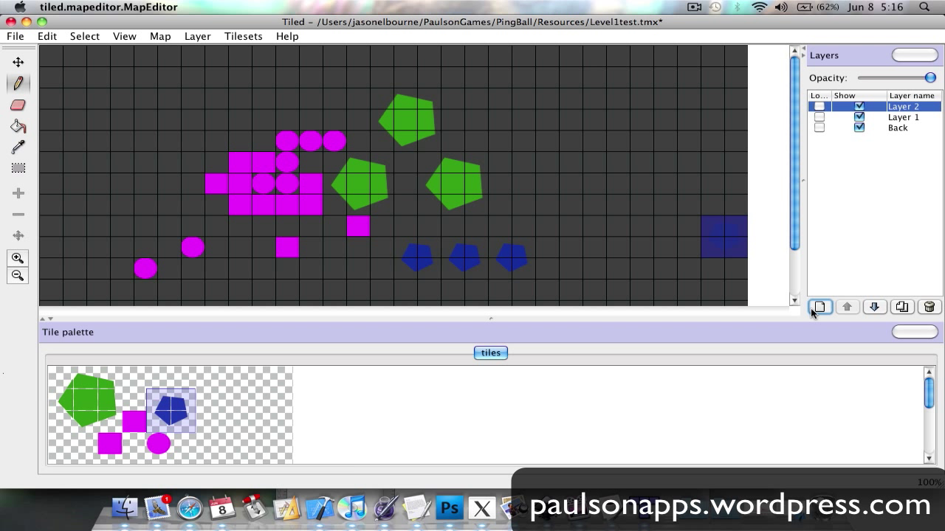
pyautogui.click(929, 308)
pyautogui.doubleClick(898, 107)
pyautogui.doubleClick(897, 107)
pyautogui.write('upper')
pyautogui.press('Return')
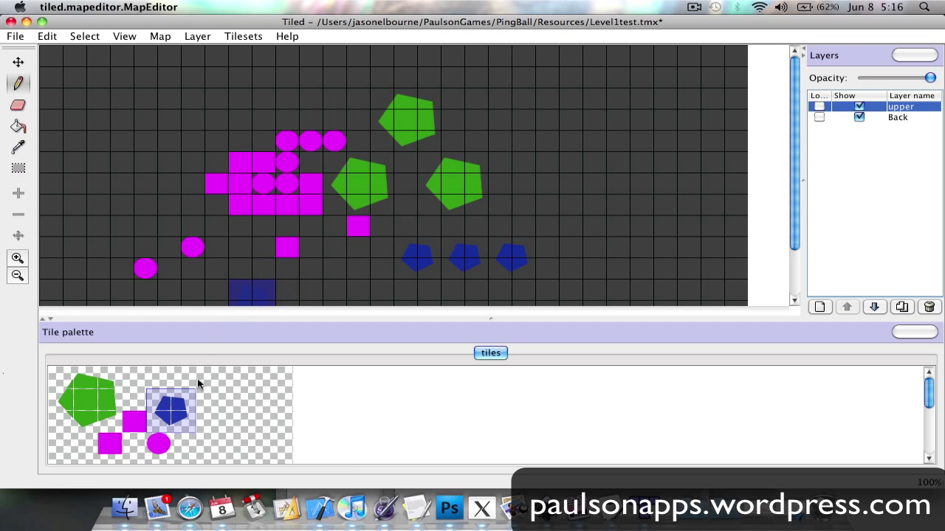
# - Stamp a magenta circle on the middle green pentagon, then toggle and fade the upper layer
pyautogui.click(157, 444)
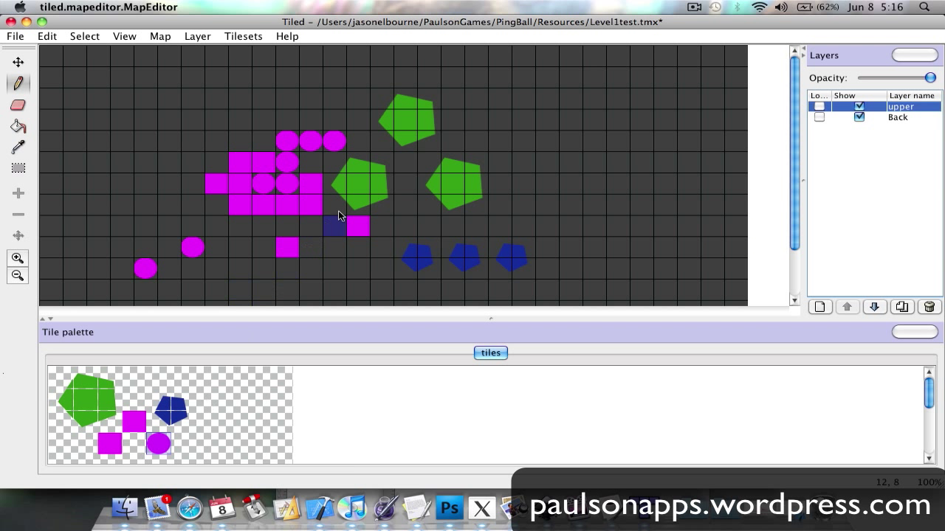
pyautogui.click(358, 184)
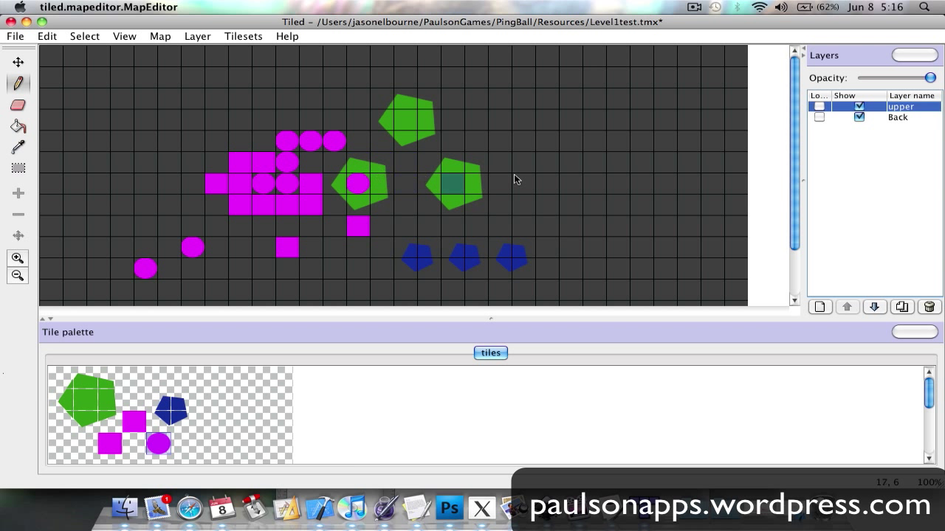
pyautogui.click(858, 104)
pyautogui.click(858, 104)
pyautogui.click(859, 106)
pyautogui.click(858, 106)
pyautogui.click(859, 106)
pyautogui.click(859, 106)
pyautogui.click(858, 106)
pyautogui.click(857, 107)
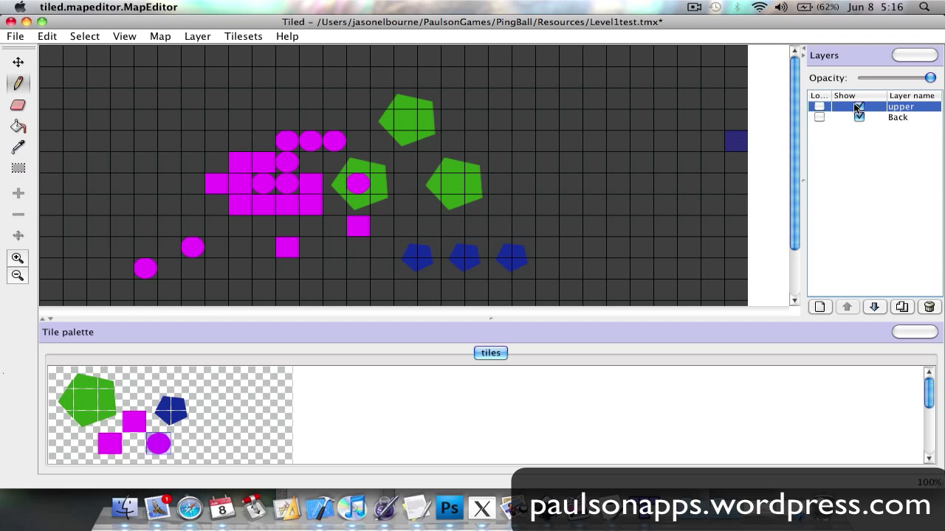
pyautogui.moveTo(930, 77); pyautogui.dragTo(906, 84)
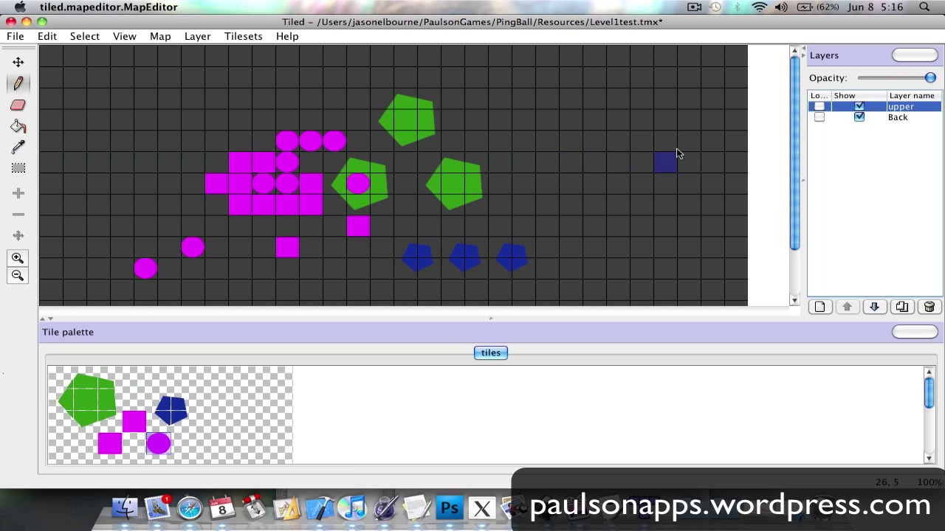
# - Toggle the Back layer's visibility on and off to compare the layers
pyautogui.click(858, 120)
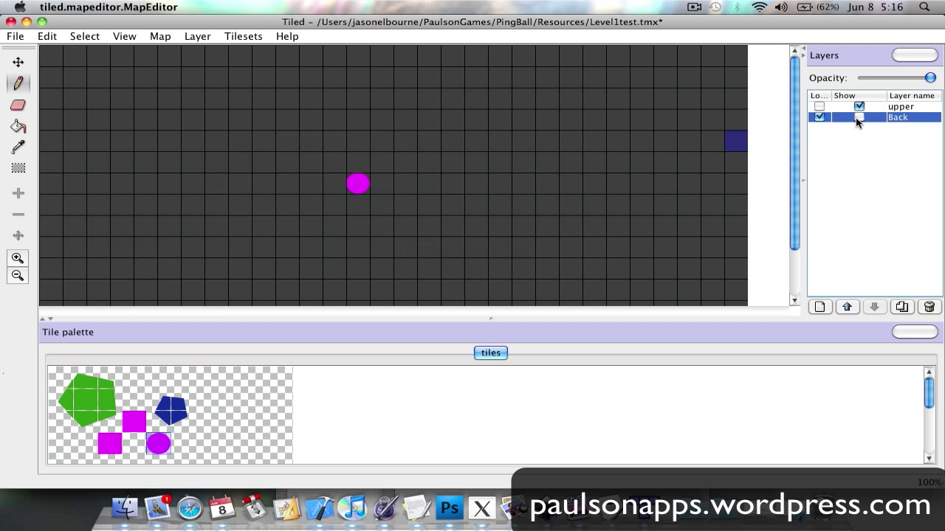
pyautogui.click(858, 117)
pyautogui.click(858, 118)
pyautogui.click(859, 117)
pyautogui.click(858, 117)
pyautogui.click(858, 117)
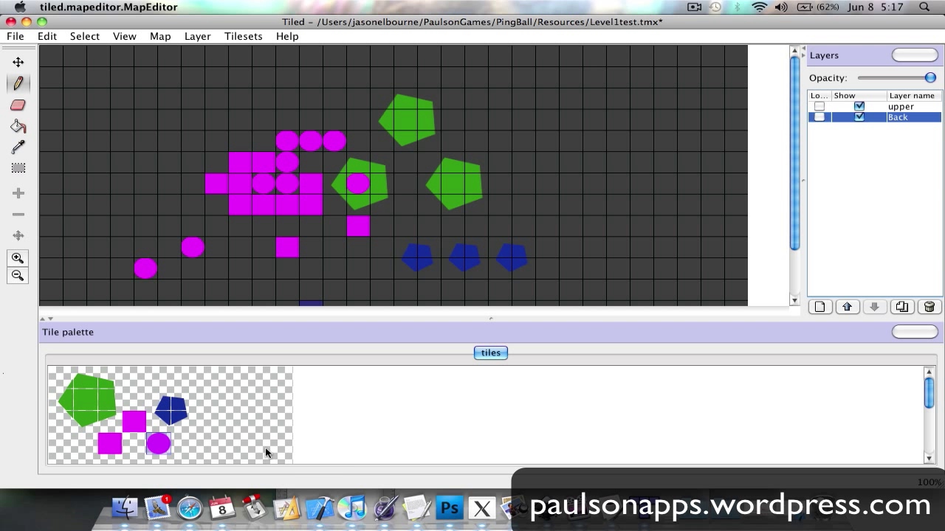
# - Open the File menu to reach the Save as Image... option
pyautogui.scroll(-3, 196, 243)
pyautogui.scroll(3, 197, 242)
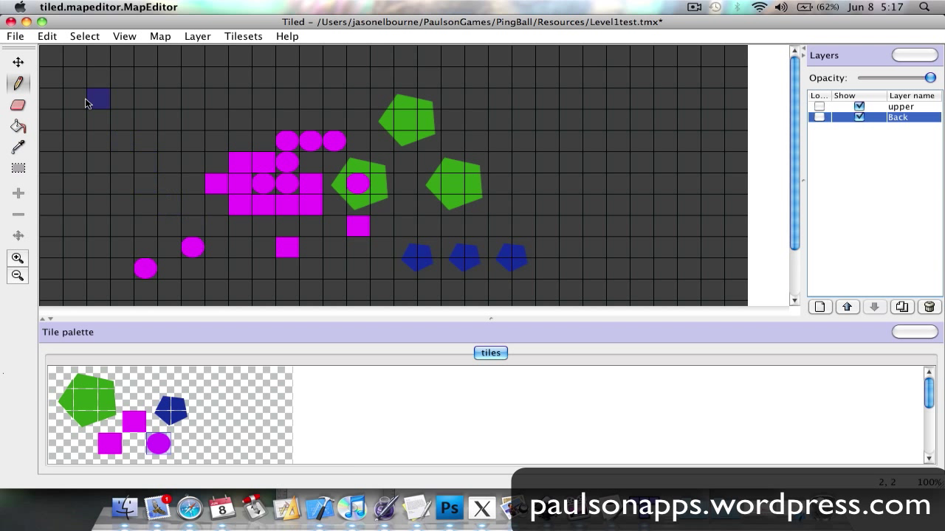
pyautogui.click(15, 36)
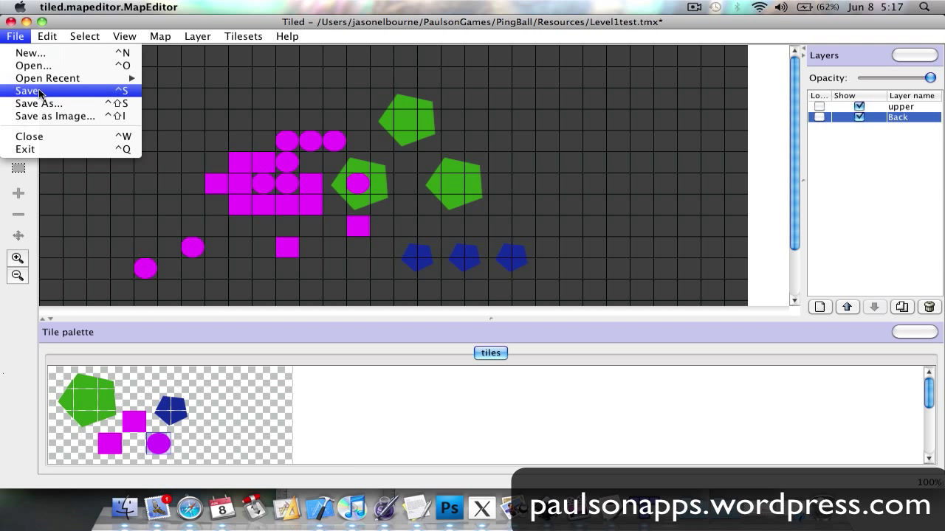
pyautogui.click(694, 6)
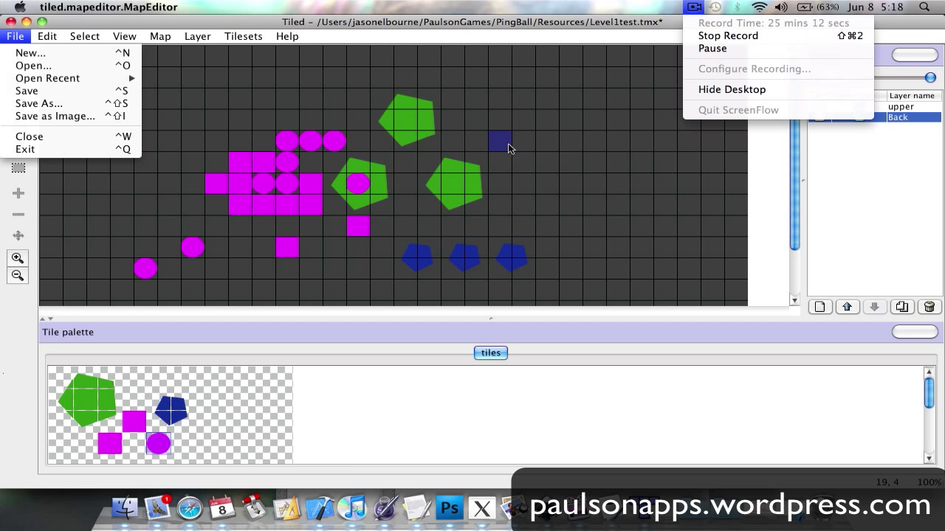
pyautogui.click(65, 116)
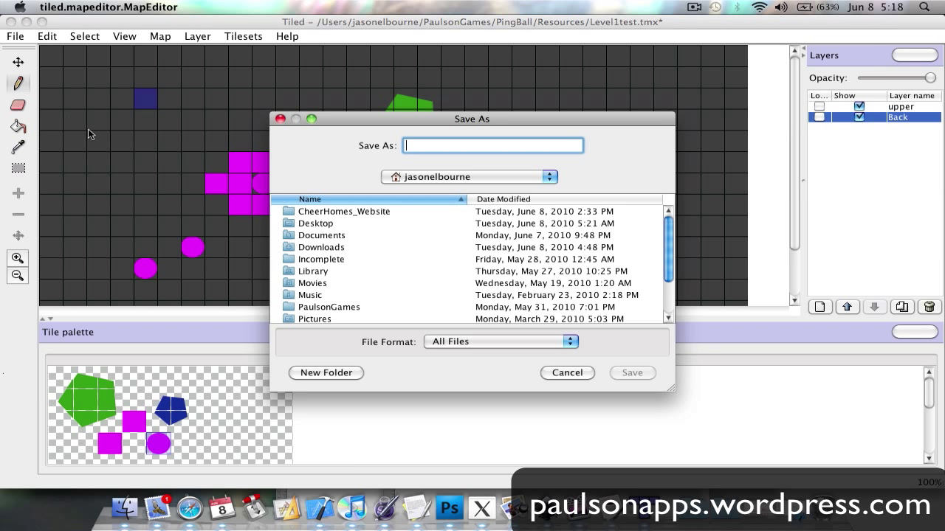
pyautogui.click(480, 344)
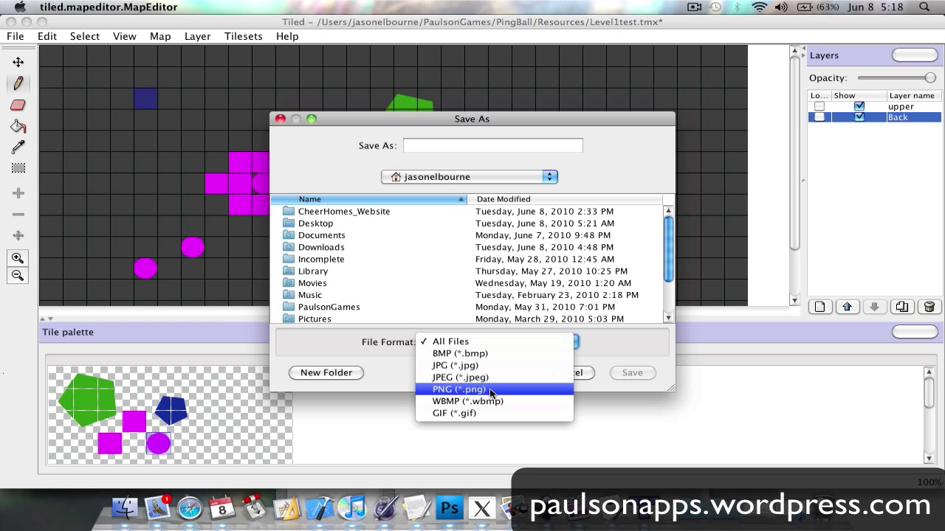
pyautogui.click(632, 344)
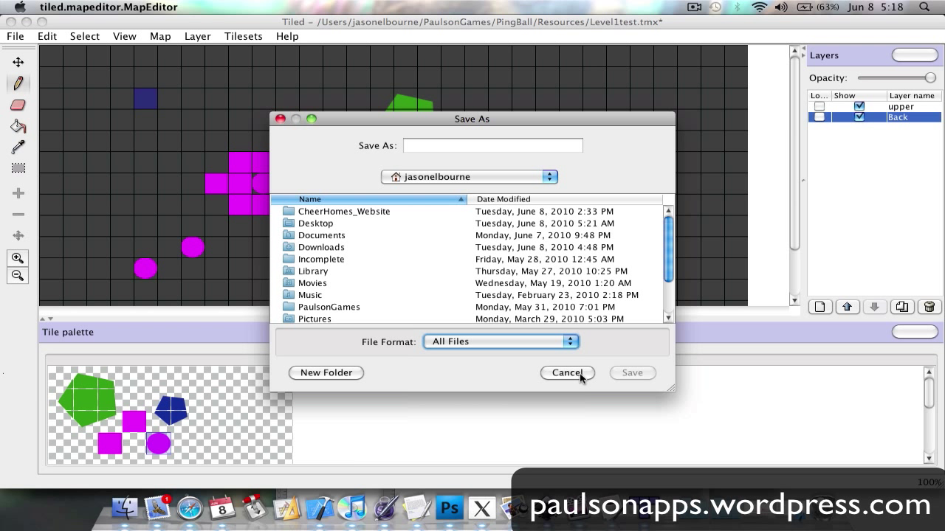
pyautogui.click(566, 373)
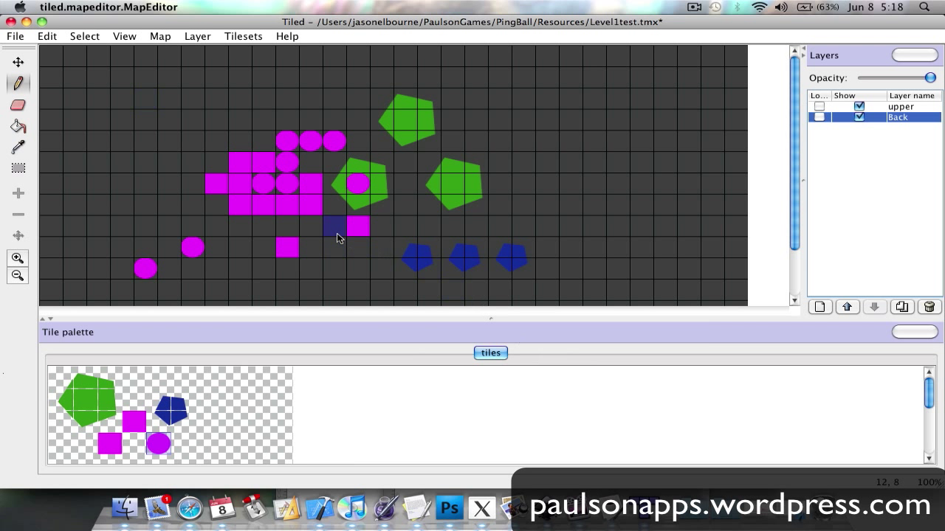